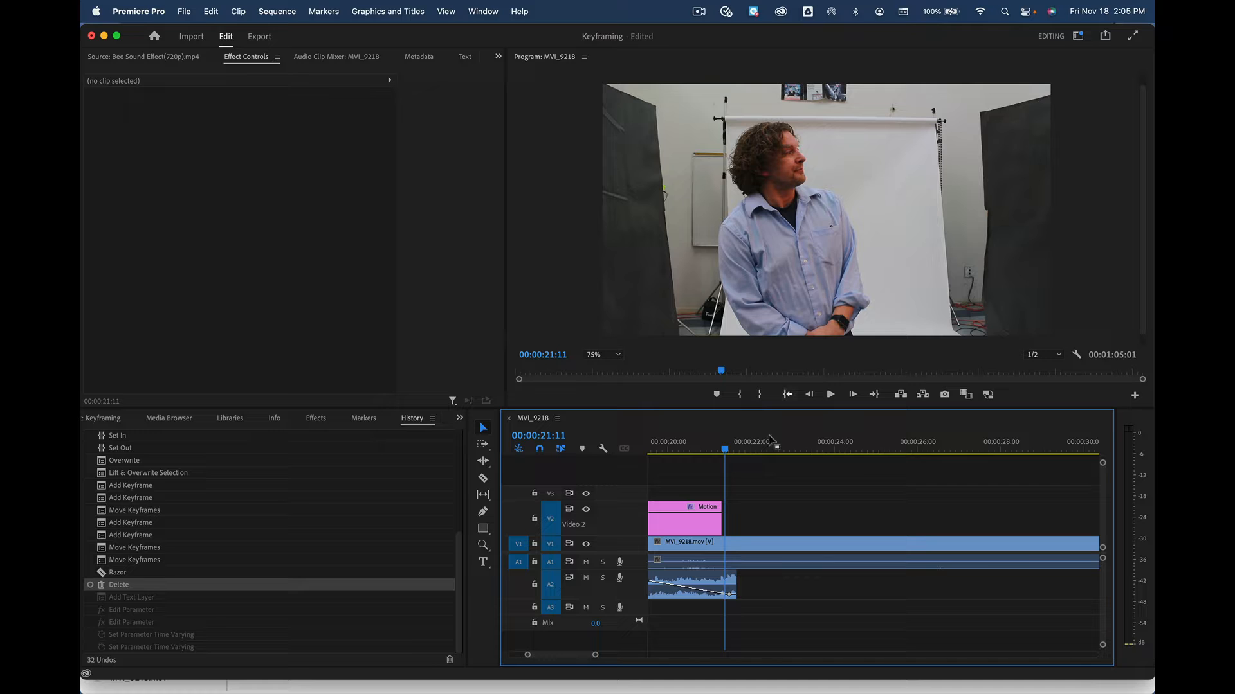
Scrub the timeline playhead forward to 00:00:27:01 in the interview sequence
{"action": "left_click", "coordinate": [770, 452]}
{"action": "left_click_drag", "start_coordinate": [771, 452], "coordinate": [960, 455]}
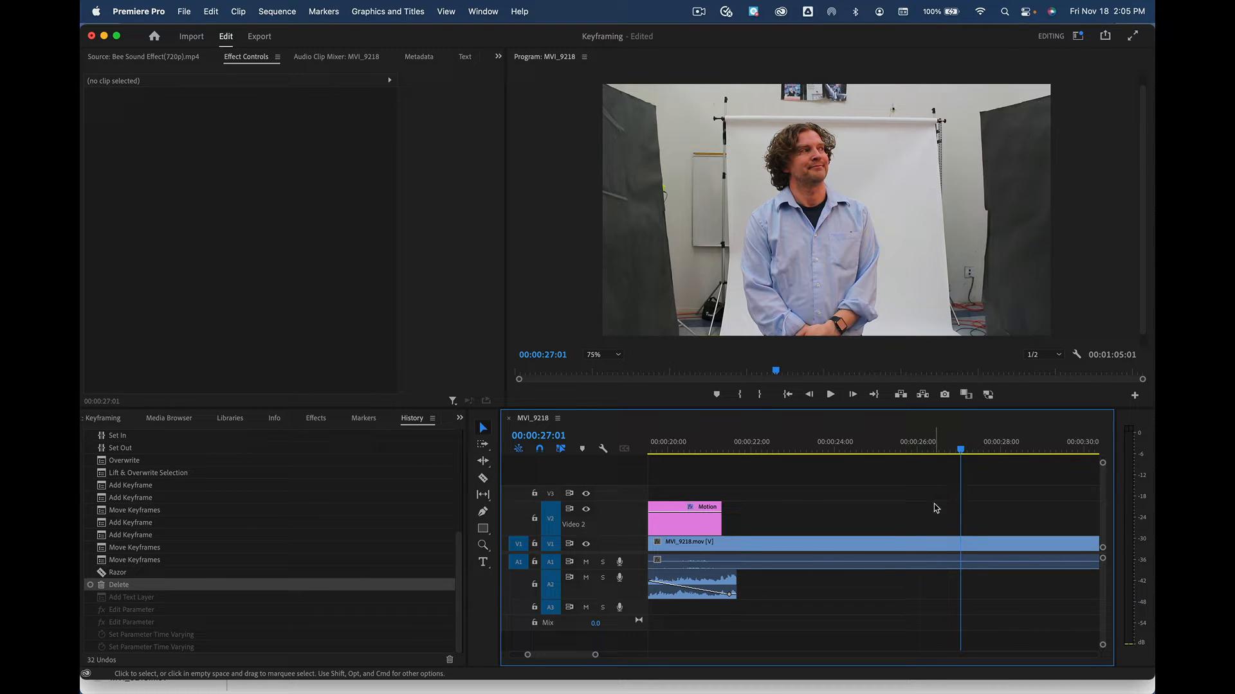
Add a new text graphic at 00:00:27:01 and replace its placeholder with 'Scale'
{"action": "key", "text": "super+t"}
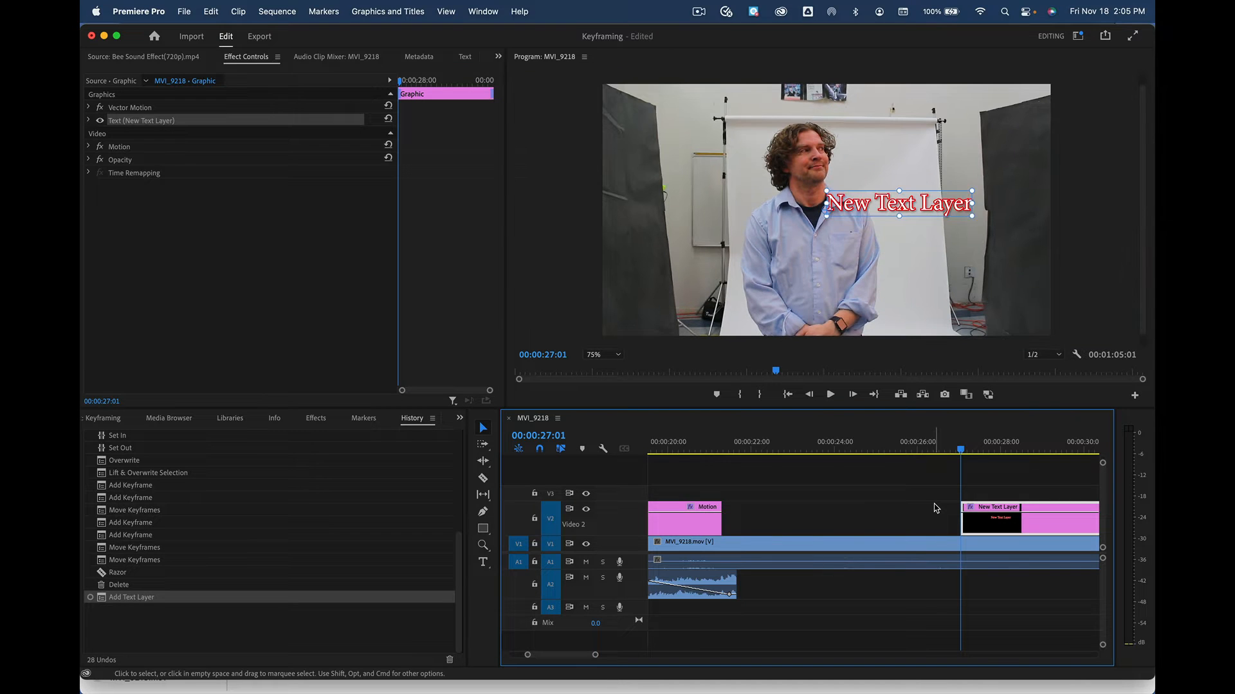
{"action": "scroll", "coordinate": [934, 508], "scroll_direction": "right", "scroll_amount": 5}
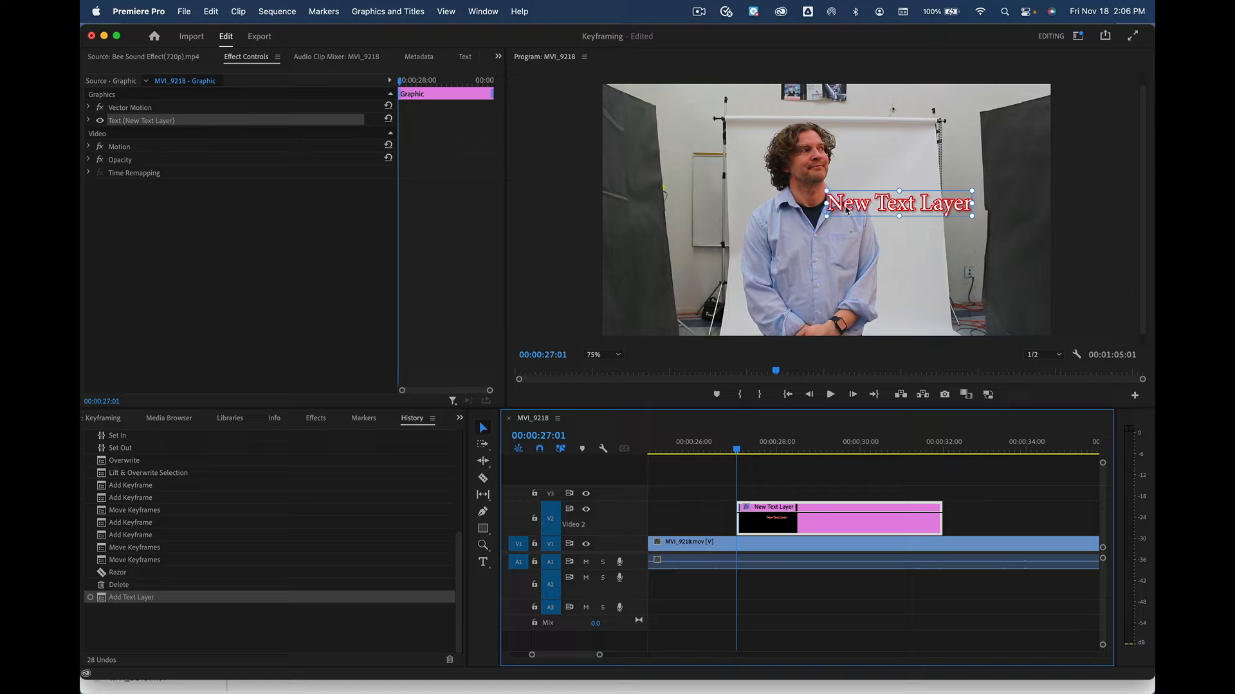
{"action": "double_click", "coordinate": [888, 205]}
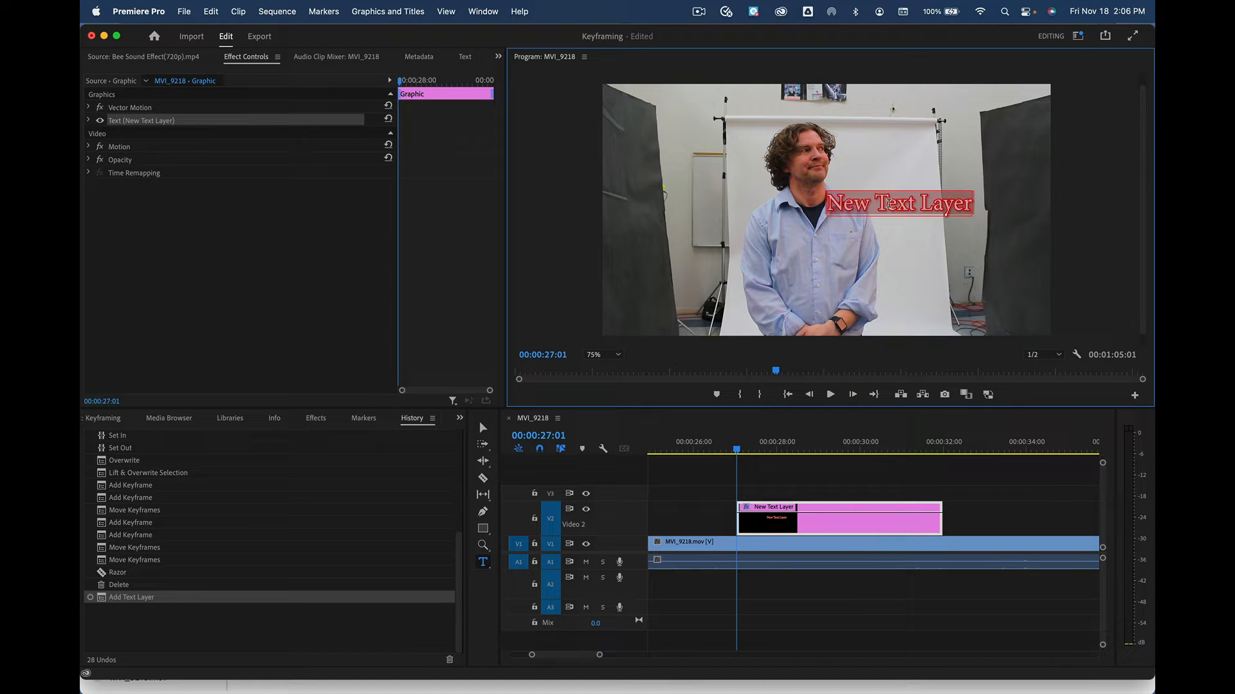
{"action": "type", "text": "Scale"}
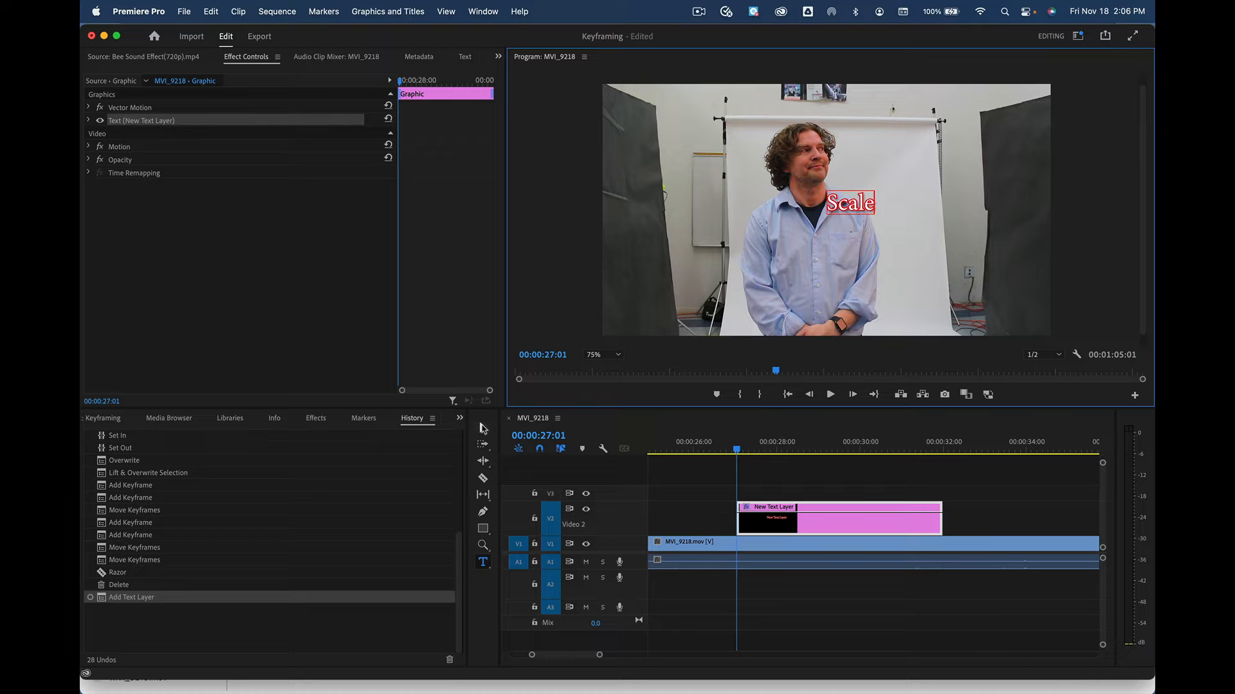
Drag the Scale text off-frame to the upper right, then reselect its V2 clip at the clip start
{"action": "left_click", "coordinate": [483, 428]}
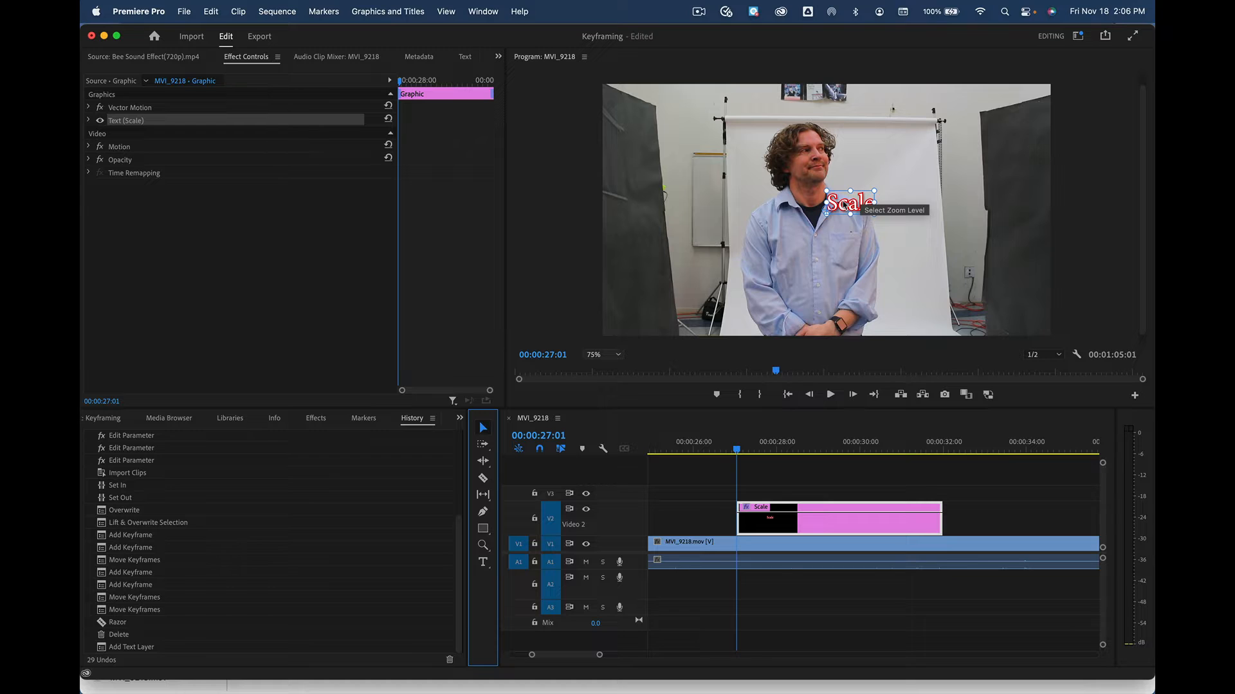
{"action": "left_click_drag", "start_coordinate": [845, 205], "coordinate": [1077, 116]}
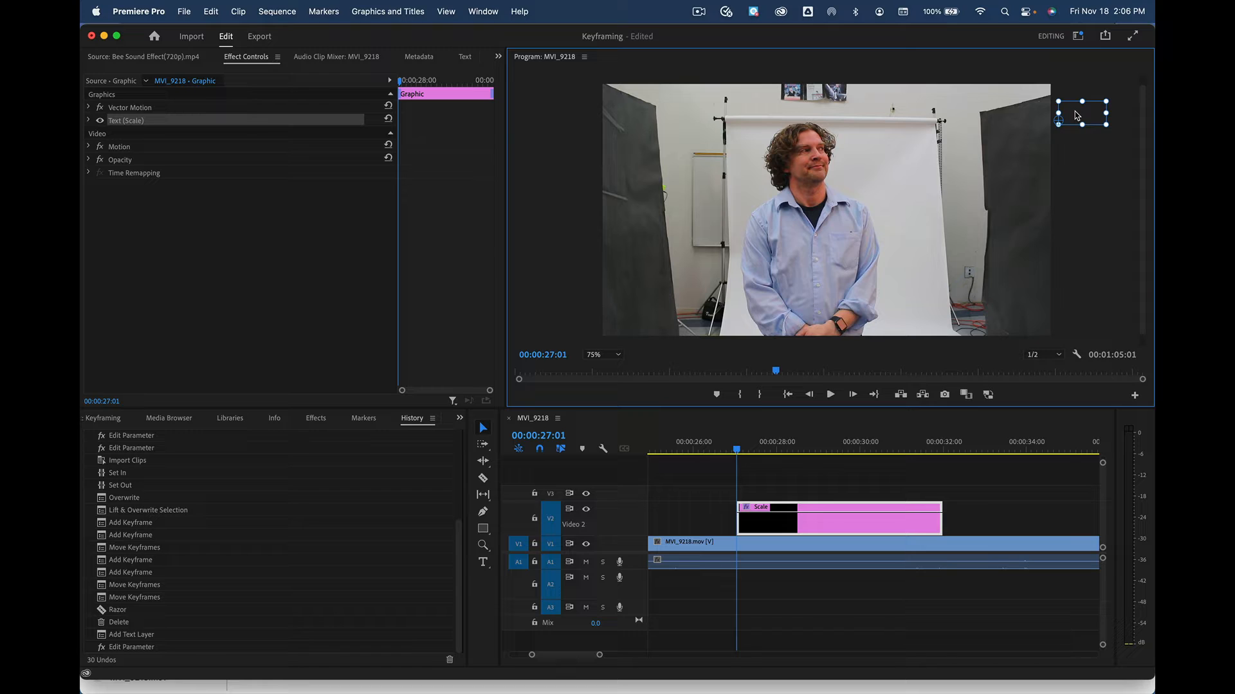
{"action": "left_click", "coordinate": [771, 494]}
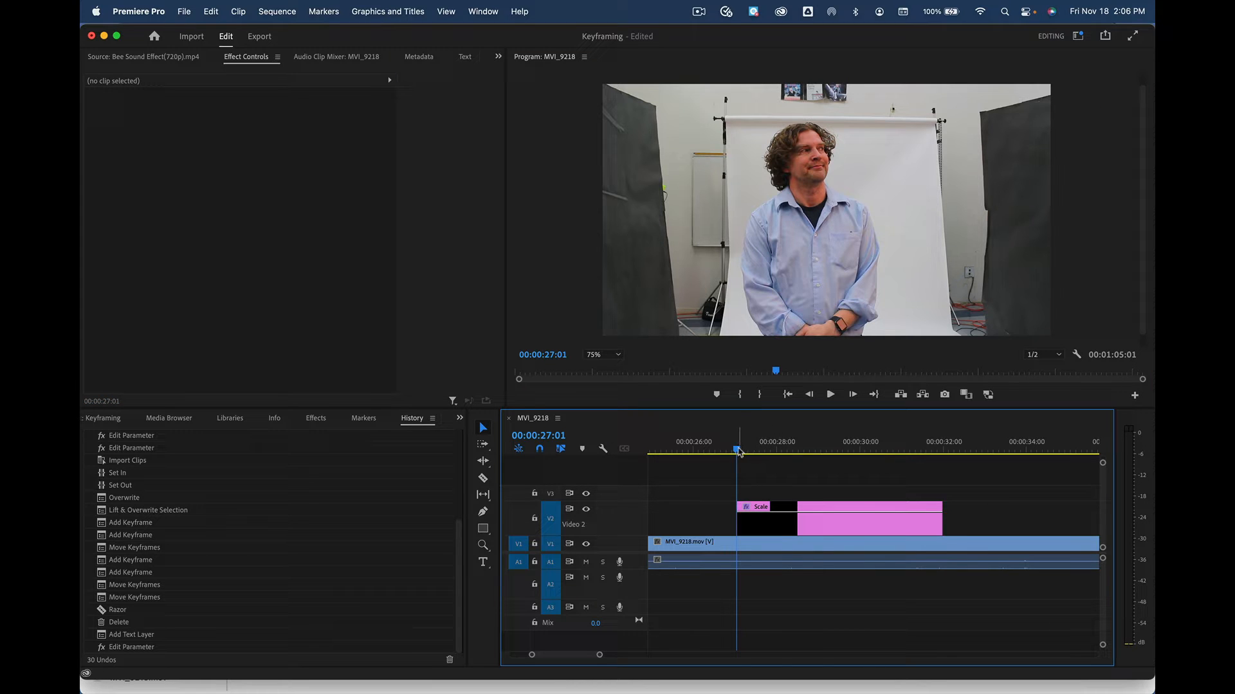
{"action": "left_click_drag", "start_coordinate": [738, 451], "coordinate": [766, 450]}
{"action": "key", "text": "Up"}
{"action": "left_click", "coordinate": [793, 527]}
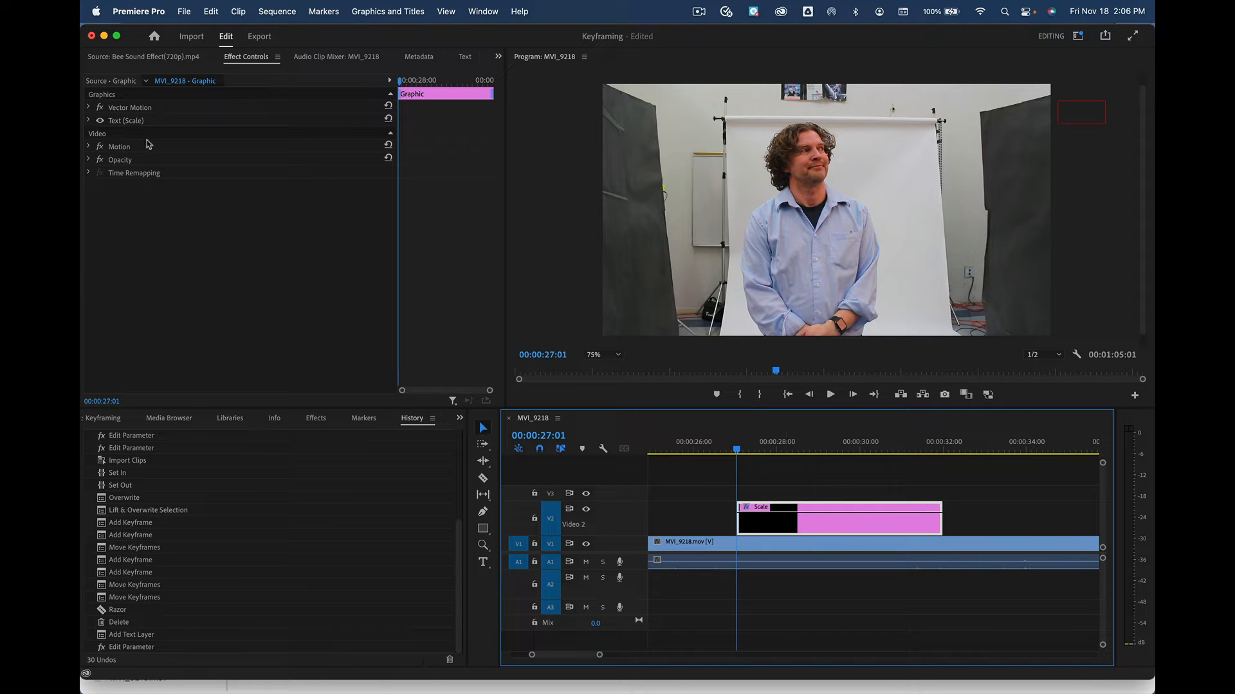
{"action": "left_click", "coordinate": [137, 57]}
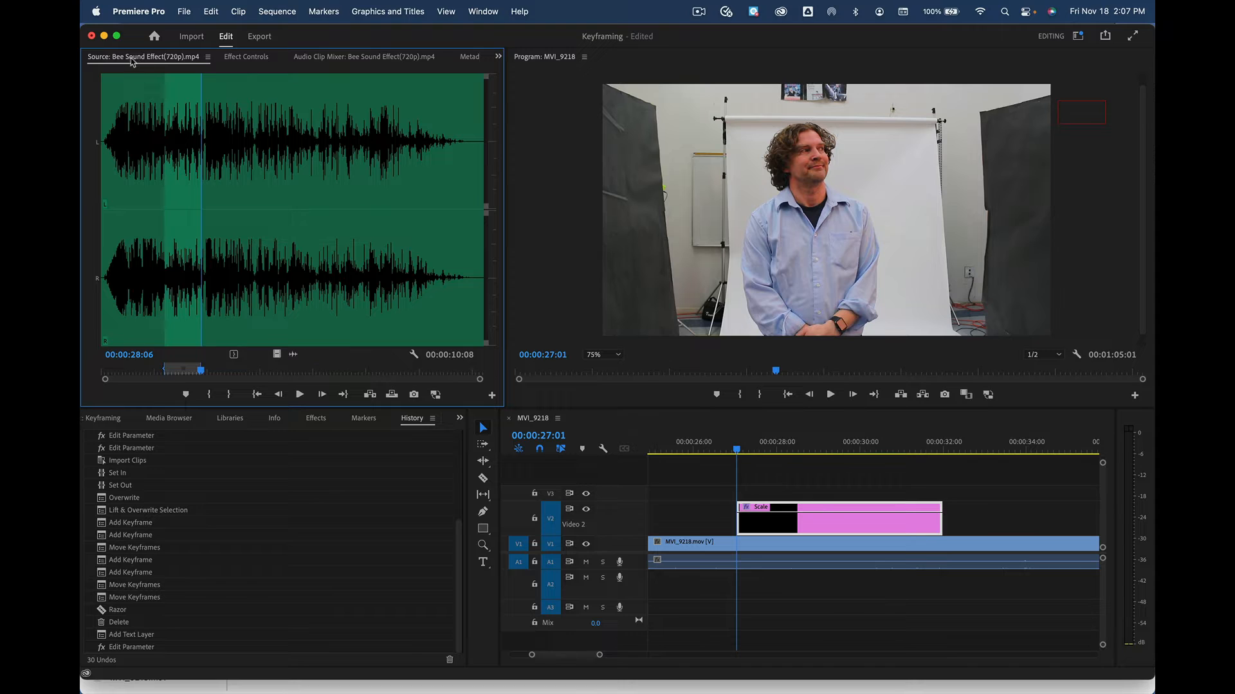
{"action": "left_click", "coordinate": [245, 59]}
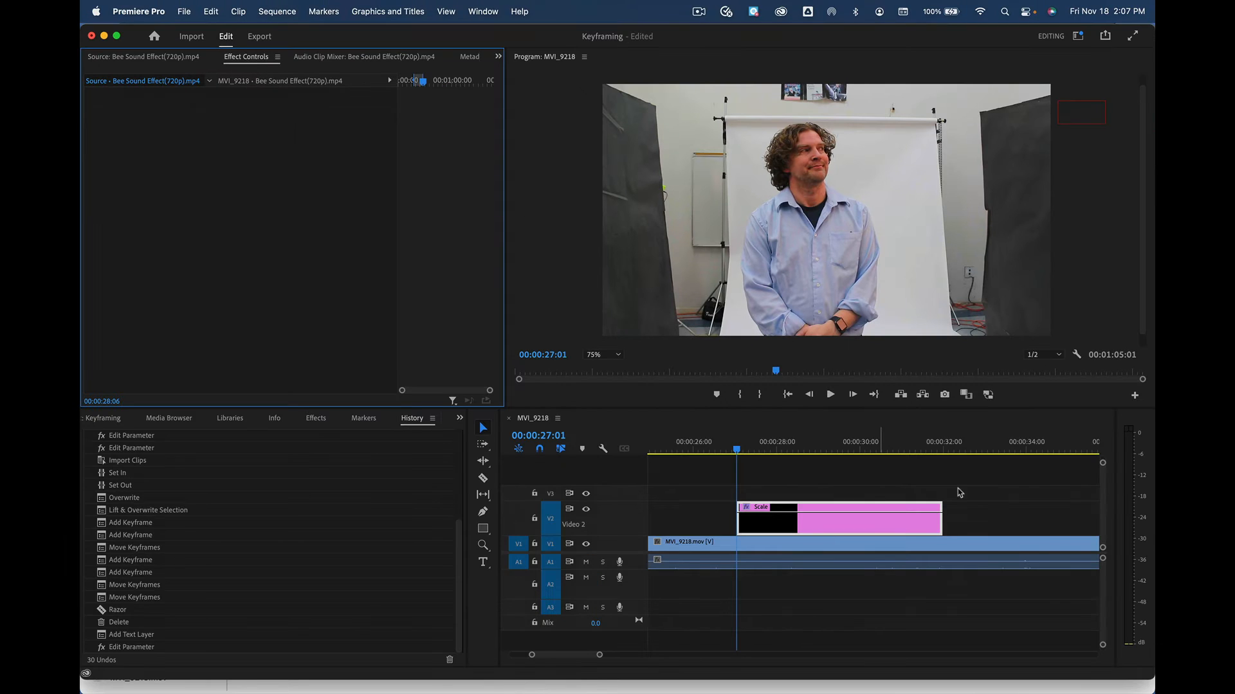
{"action": "left_click", "coordinate": [850, 512]}
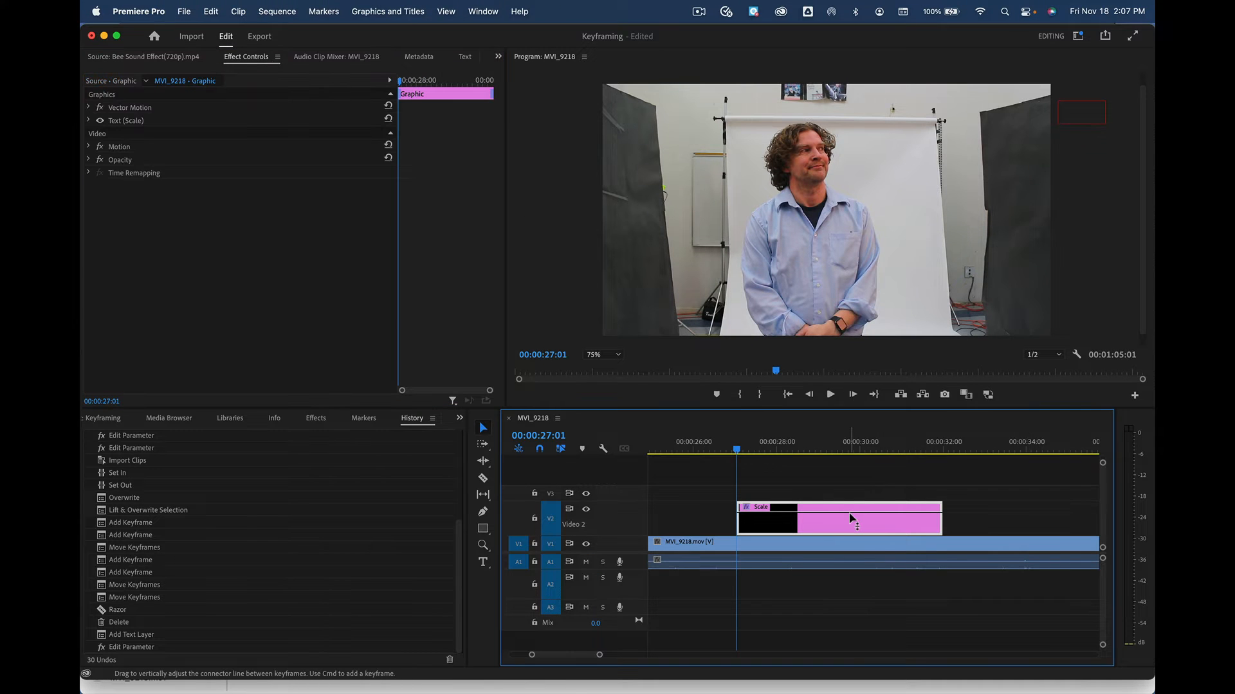
{"action": "left_click", "coordinate": [790, 550]}
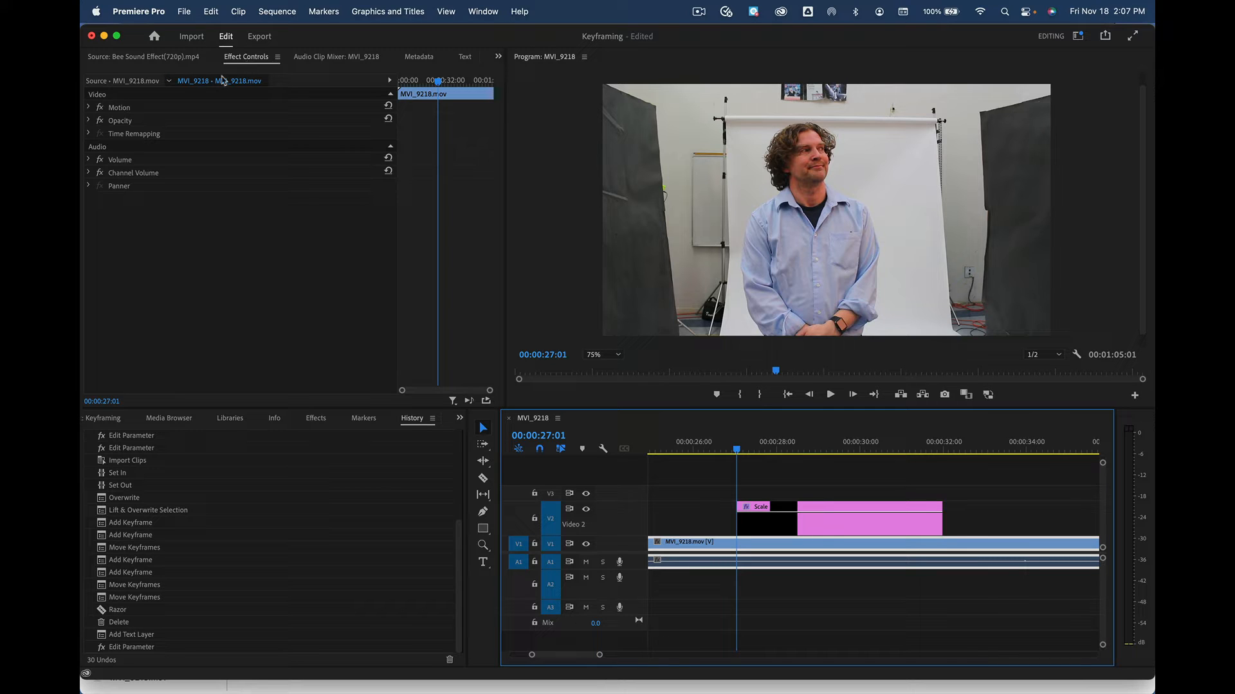
{"action": "left_click", "coordinate": [804, 524]}
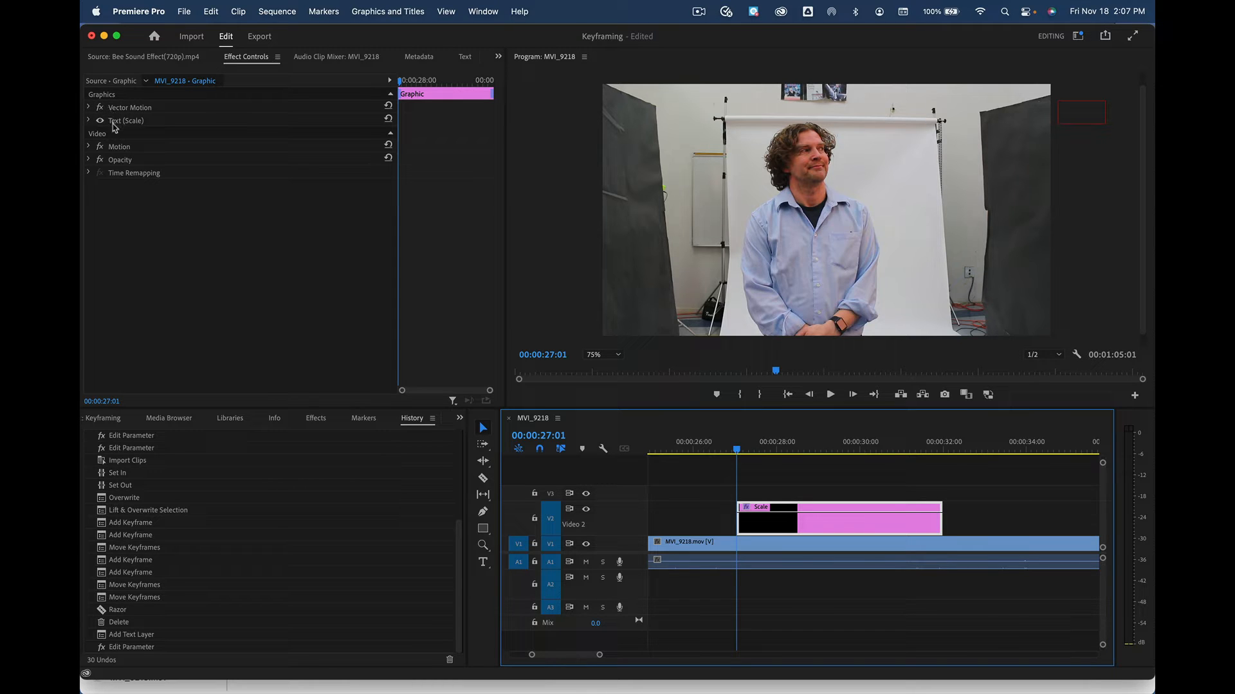
Keyframe the text's Position (1953.6, 156.3) and Scale 100 at 00:00:27:01 in Effect Controls
{"action": "left_click", "coordinate": [90, 121]}
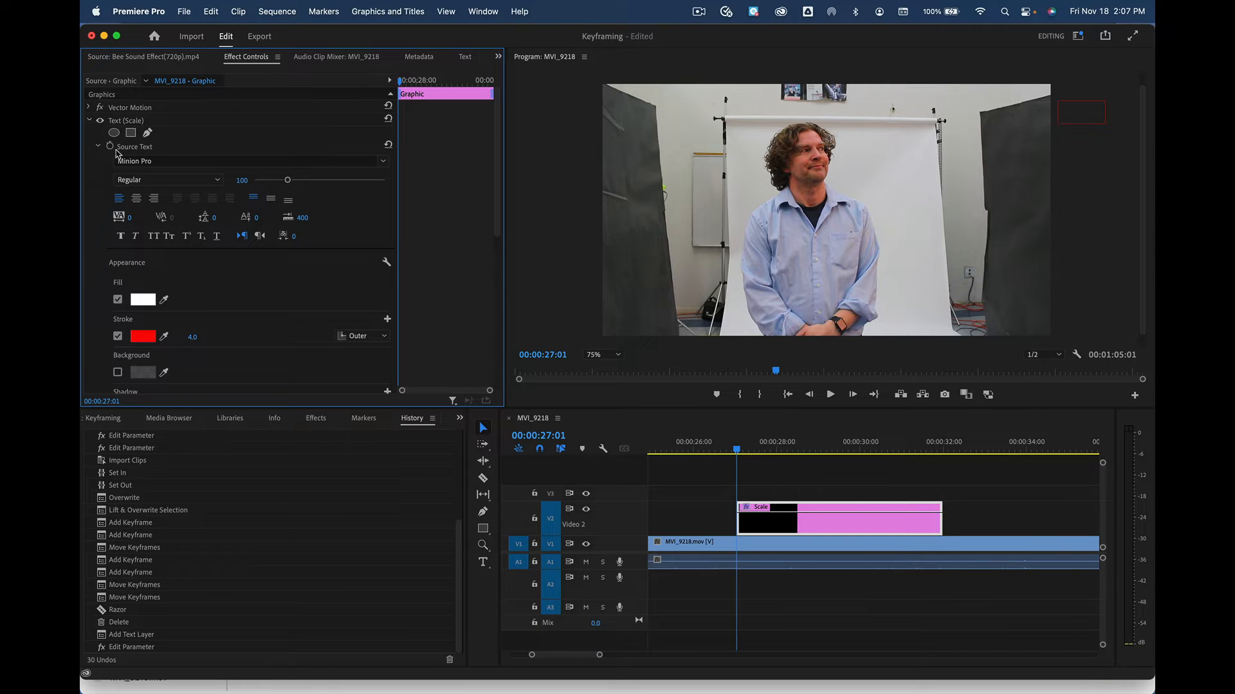
{"action": "scroll", "coordinate": [214, 237], "scroll_direction": "down", "scroll_amount": 5}
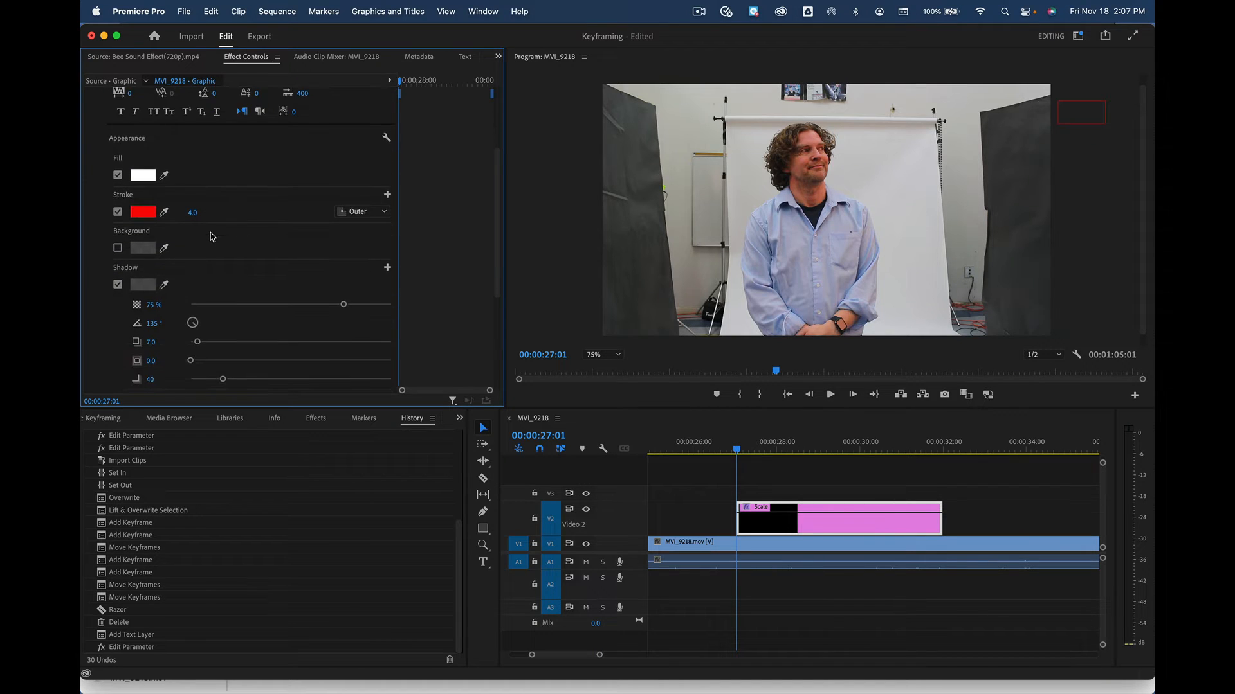
{"action": "scroll", "coordinate": [212, 235], "scroll_direction": "up", "scroll_amount": 3}
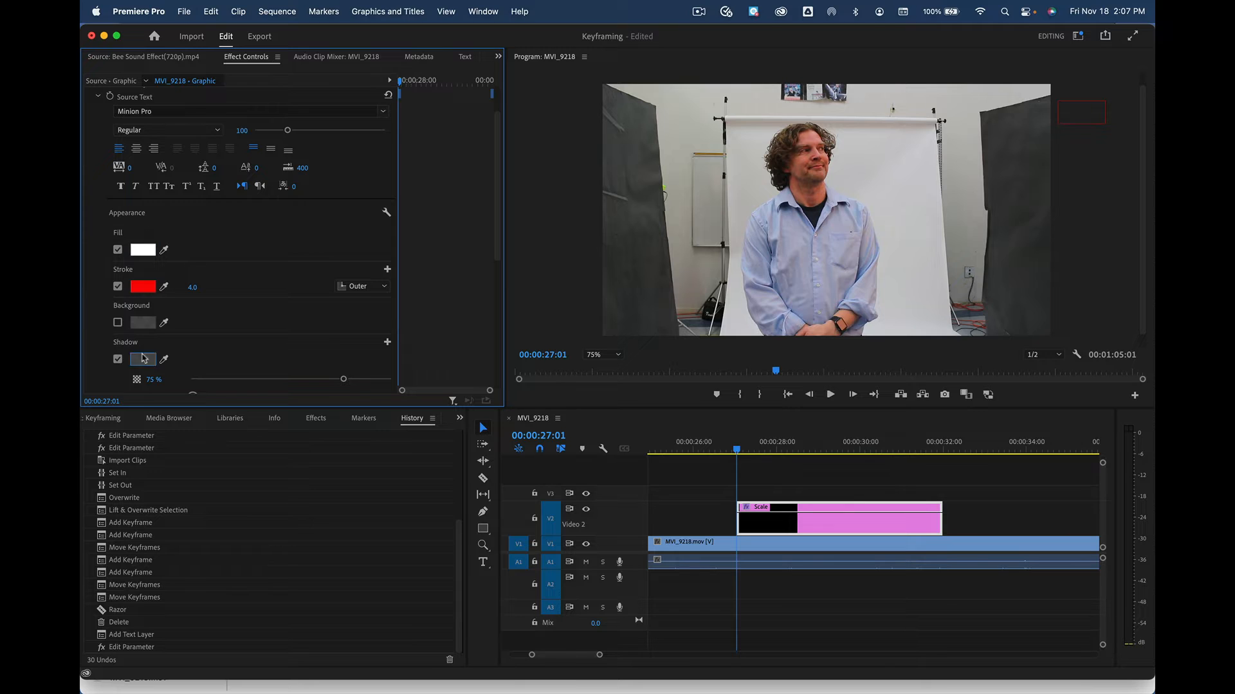
{"action": "scroll", "coordinate": [194, 289], "scroll_direction": "up", "scroll_amount": 3}
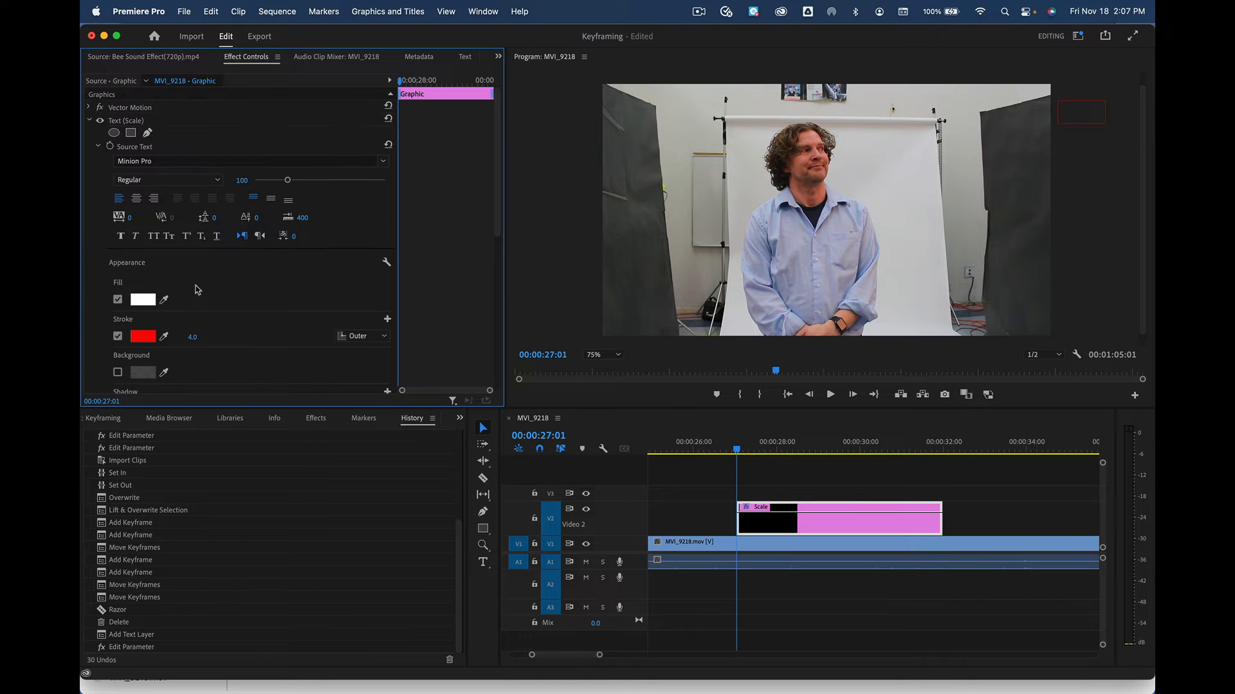
{"action": "left_click", "coordinate": [98, 147]}
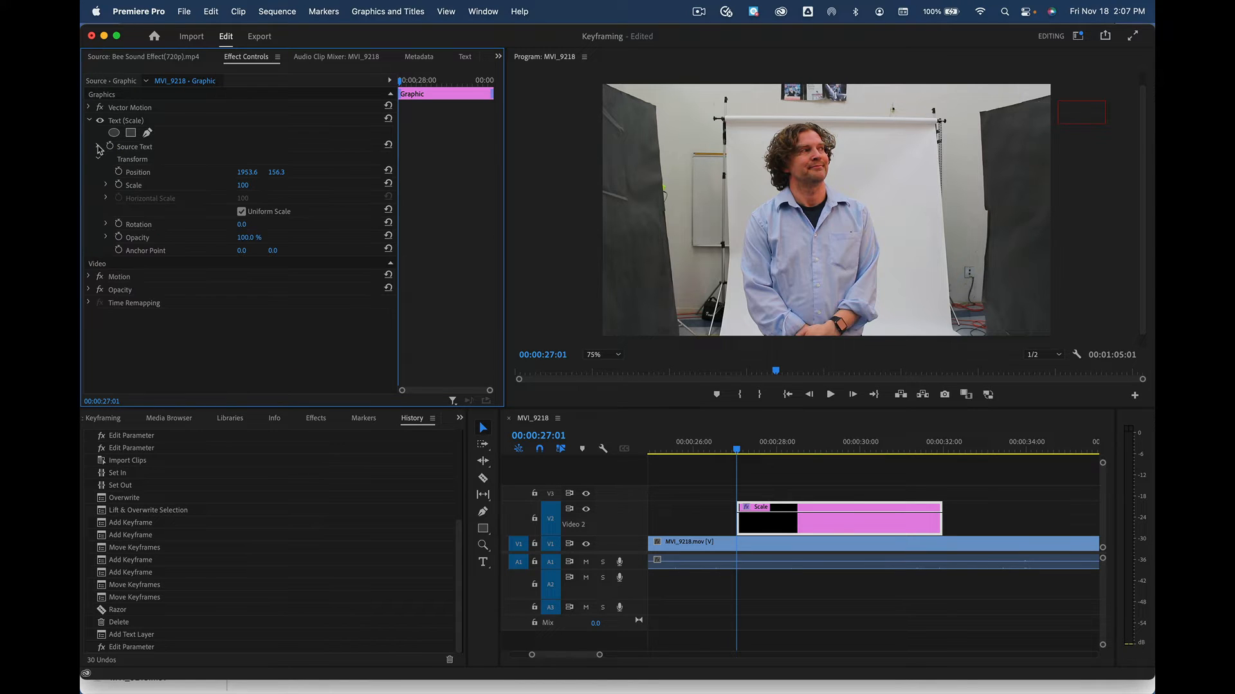
{"action": "left_click", "coordinate": [119, 173]}
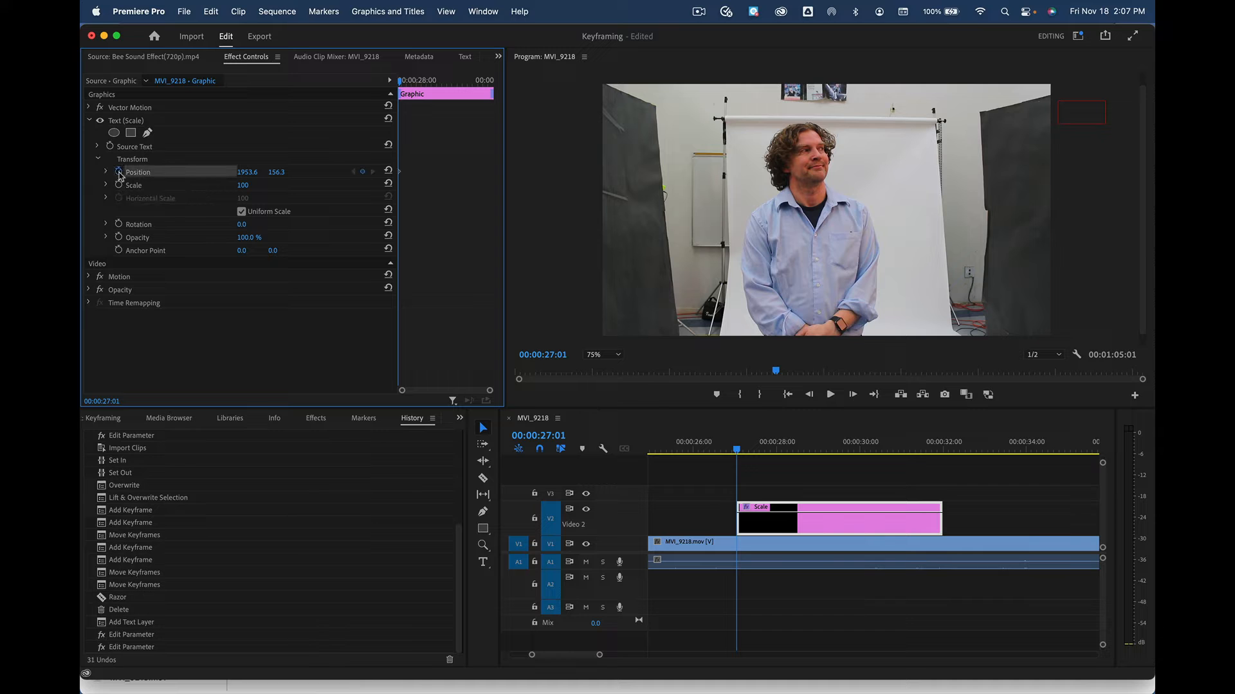
{"action": "left_click", "coordinate": [119, 186]}
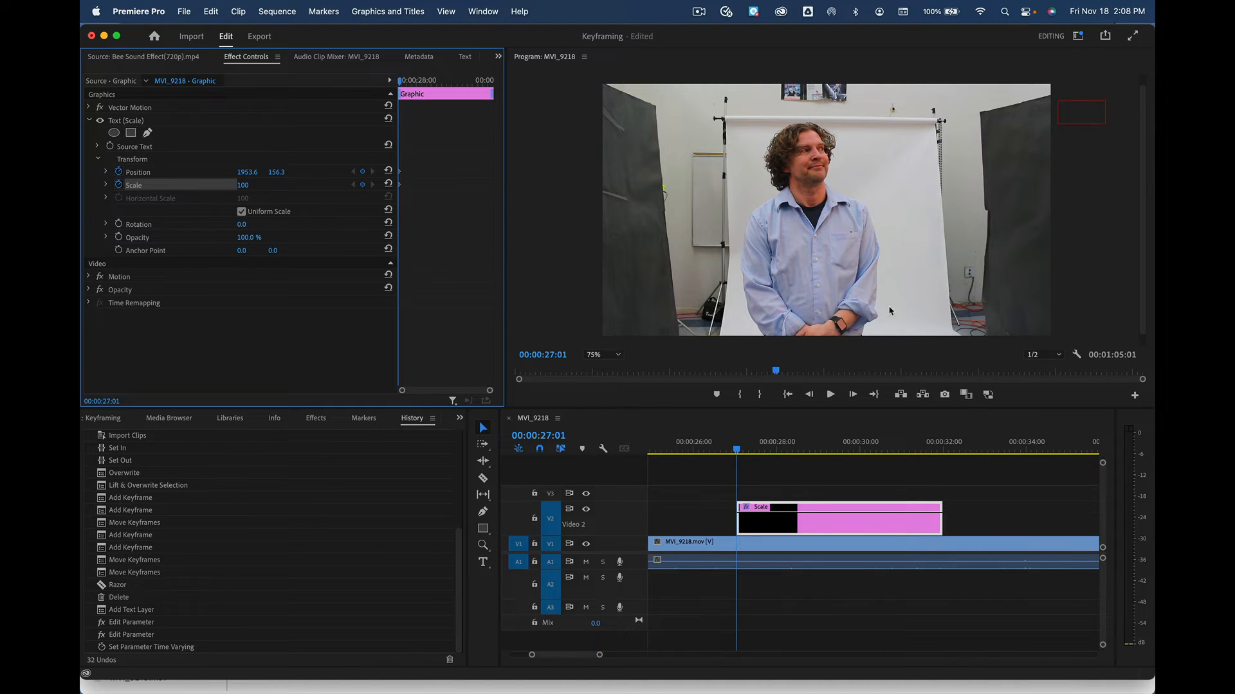
At 00:00:28:20, move the title to Position (1434.4, 303.2) and set Scale to 120
{"action": "left_click_drag", "start_coordinate": [737, 452], "coordinate": [805, 452]}
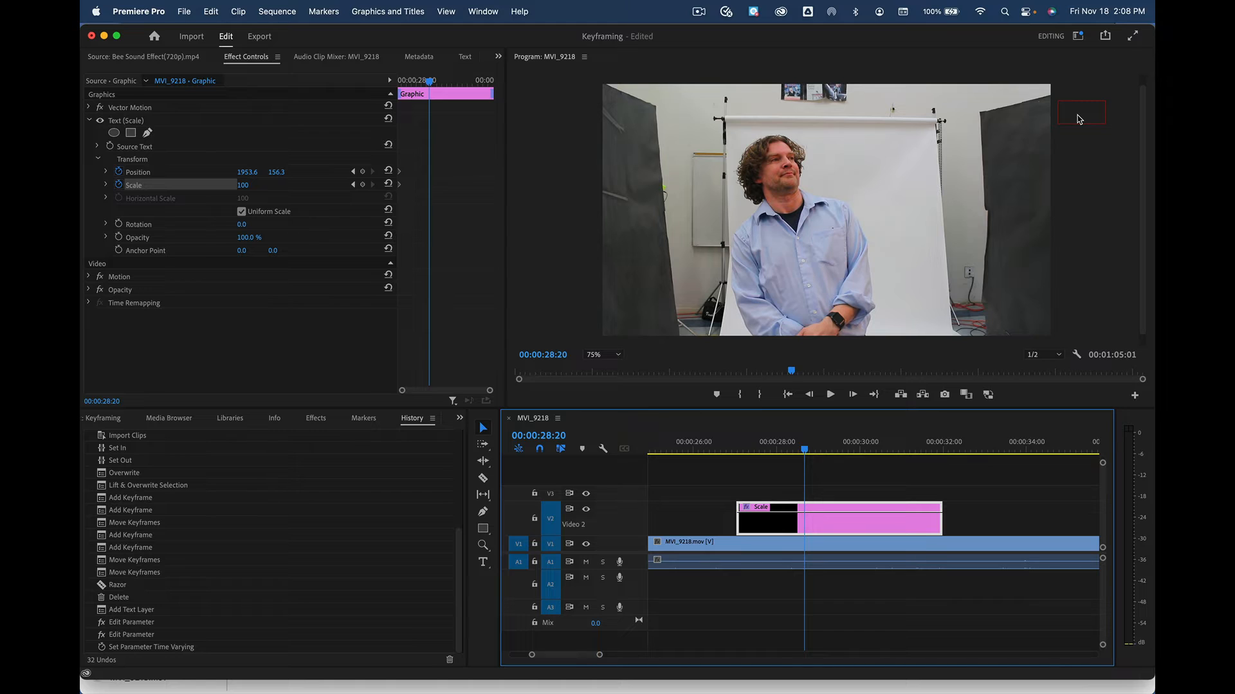
{"action": "left_click_drag", "start_coordinate": [1079, 119], "coordinate": [958, 153]}
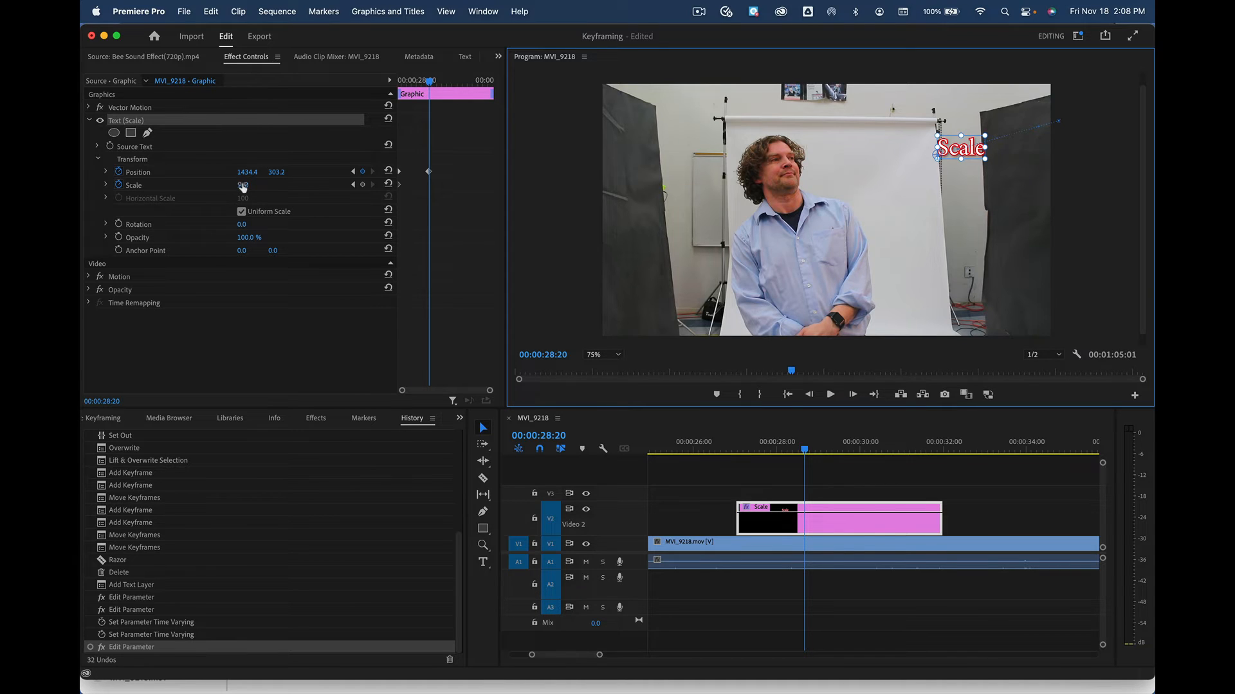
{"action": "left_click", "coordinate": [106, 185]}
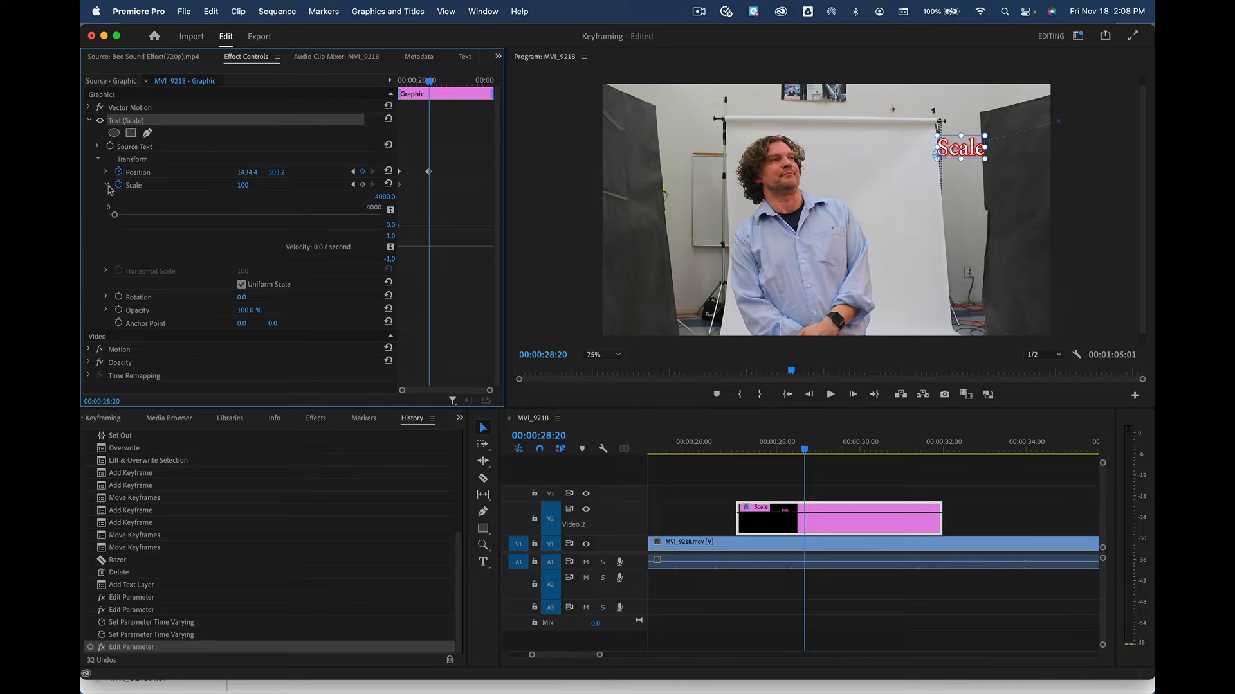
{"action": "mouse_move", "coordinate": [114, 215]}
{"action": "left_mouse_down"}
{"action": "mouse_move", "coordinate": [125, 218]}
{"action": "mouse_move", "coordinate": [114, 220]}
{"action": "left_mouse_up"}
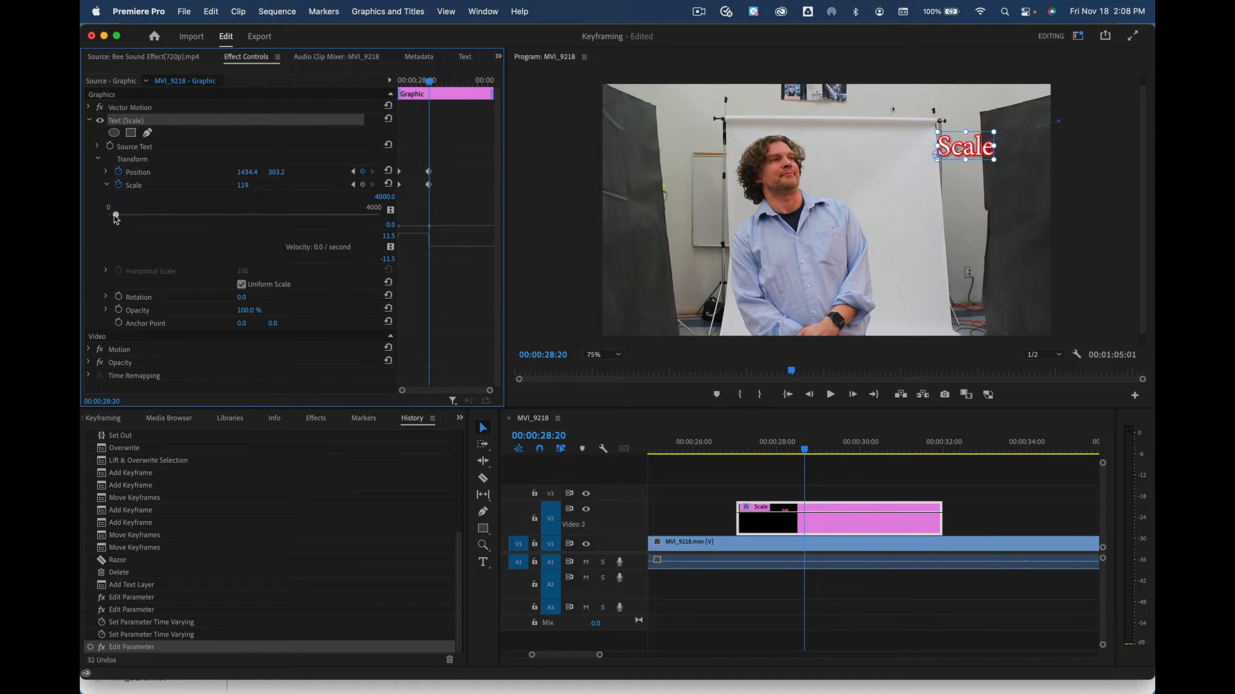
{"action": "left_click_drag", "start_coordinate": [116, 219], "coordinate": [117, 219]}
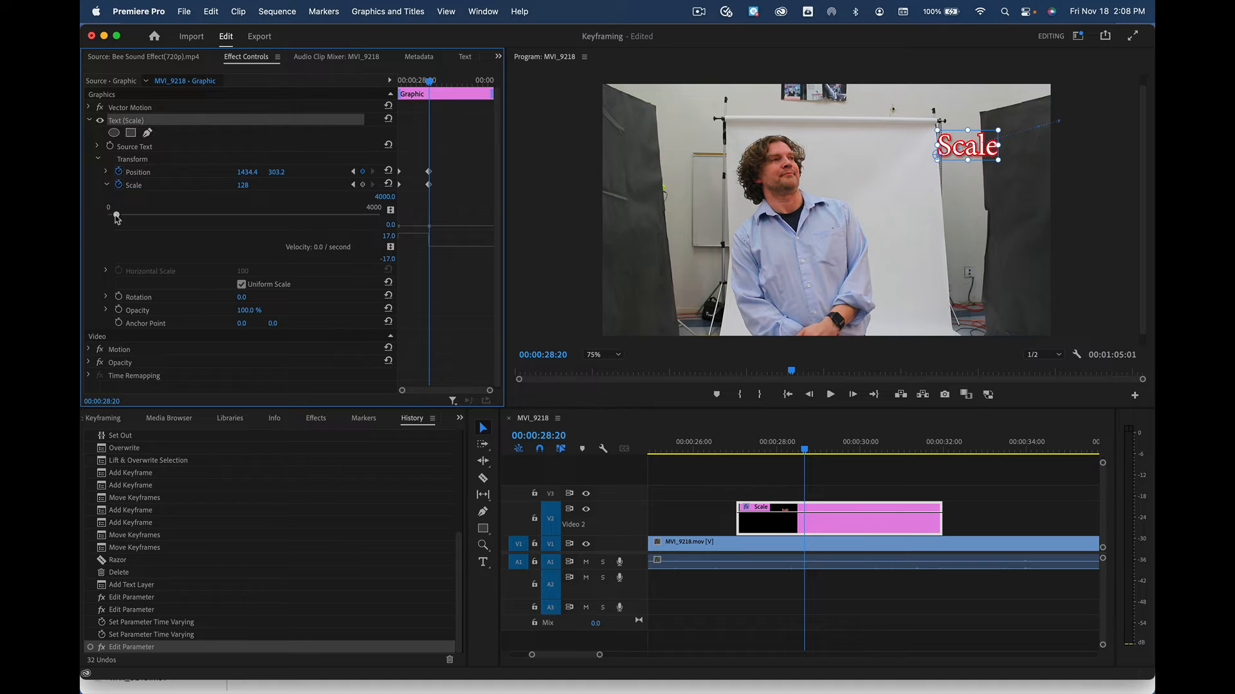
{"action": "left_click", "coordinate": [251, 184]}
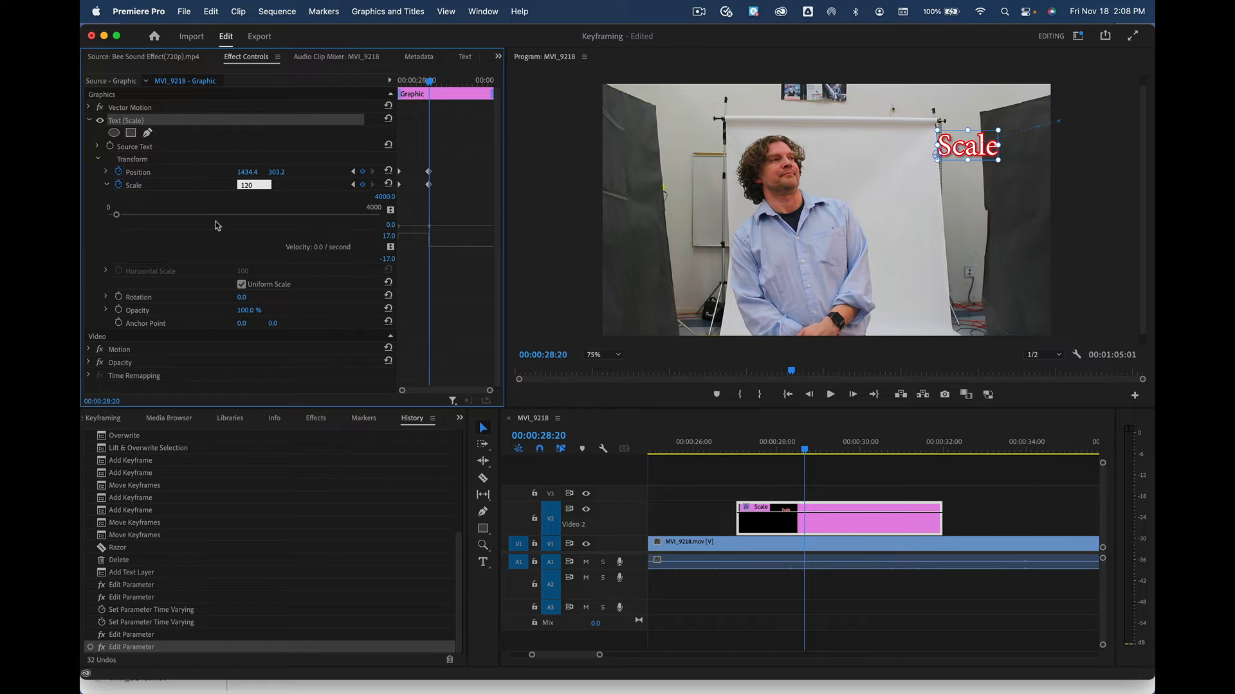
{"action": "key", "text": "Return"}
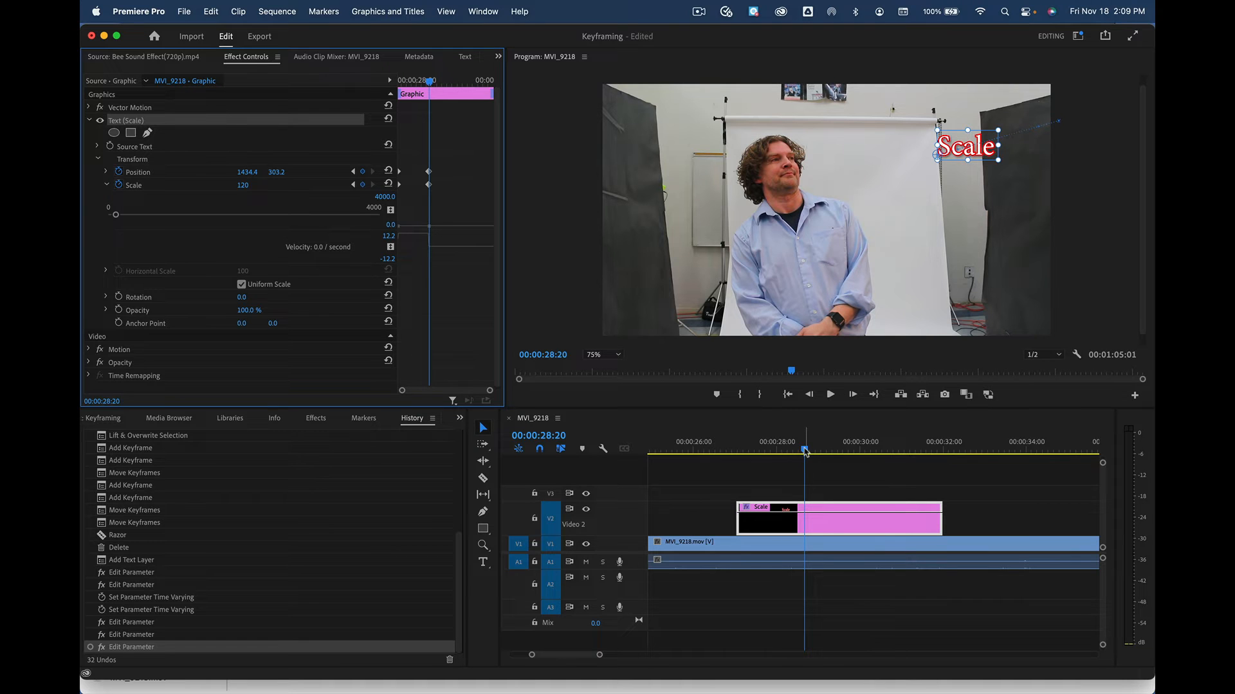
Scrub through the title's motion and park the playhead at 00:00:30:09
{"action": "mouse_move", "coordinate": [803, 450]}
{"action": "left_mouse_down"}
{"action": "mouse_move", "coordinate": [727, 450]}
{"action": "mouse_move", "coordinate": [813, 438]}
{"action": "left_mouse_up"}
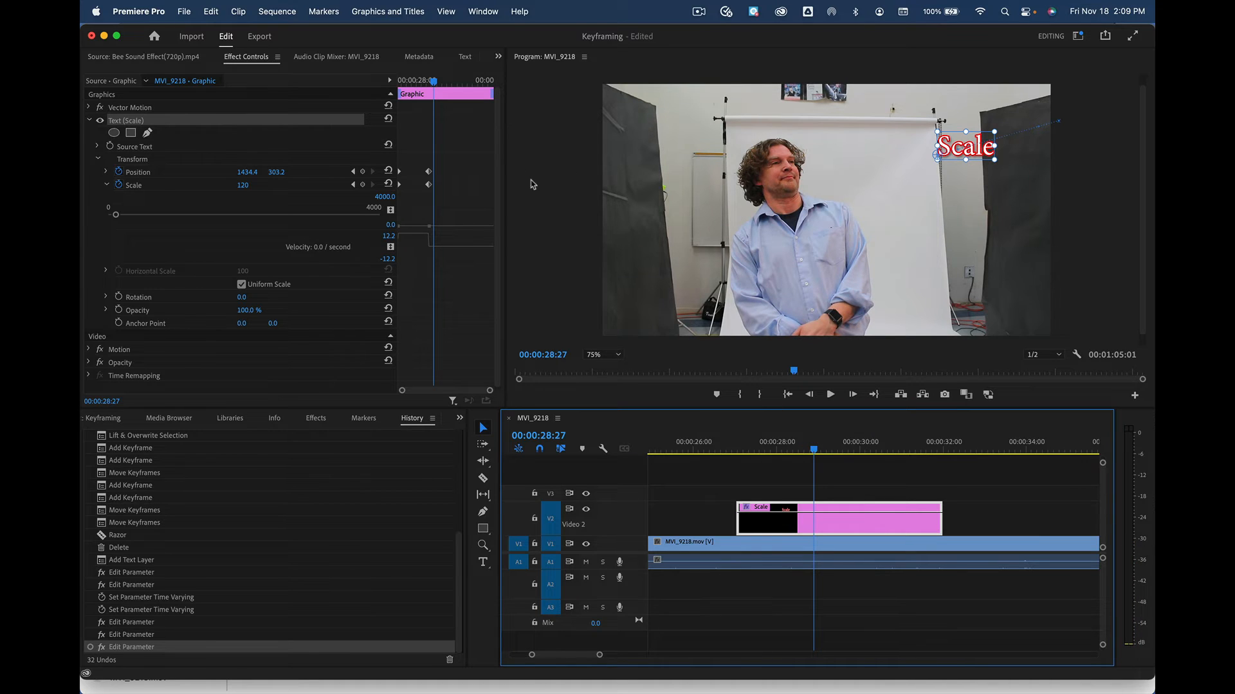
{"action": "left_click", "coordinate": [829, 450]}
{"action": "left_click_drag", "start_coordinate": [831, 454], "coordinate": [875, 448]}
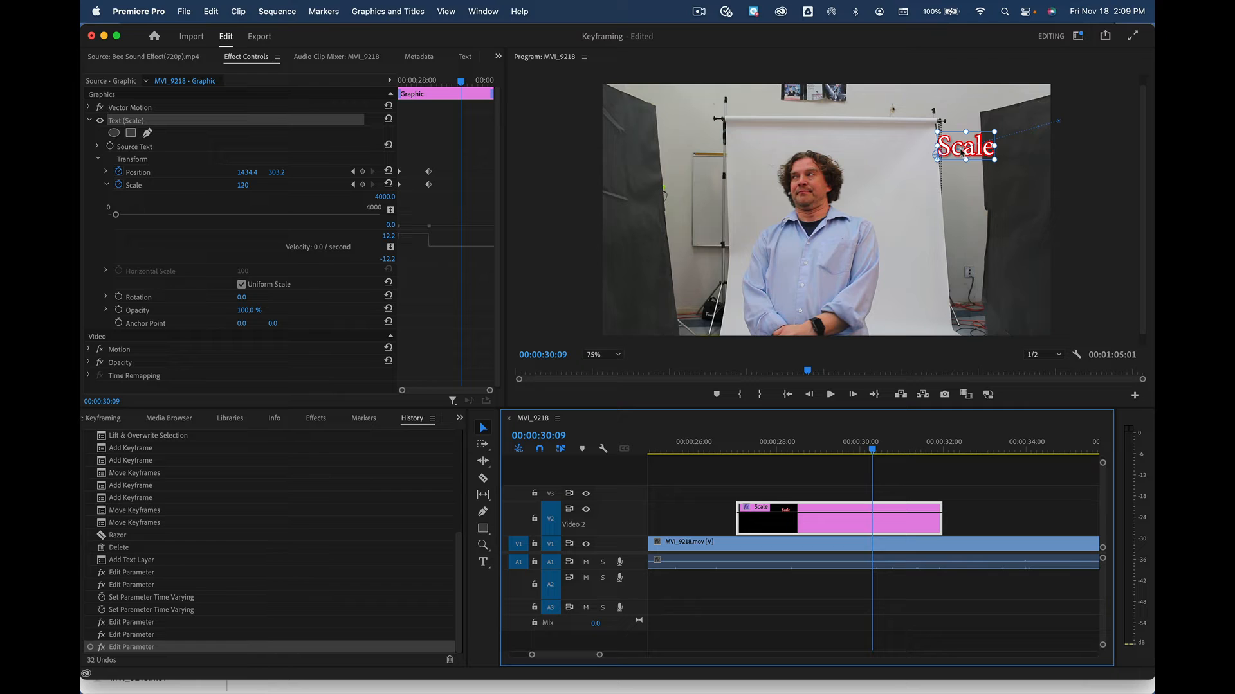
Move the title left to Position (79.8, 529.0) and set its Scale to 150
{"action": "left_click_drag", "start_coordinate": [975, 151], "coordinate": [660, 206]}
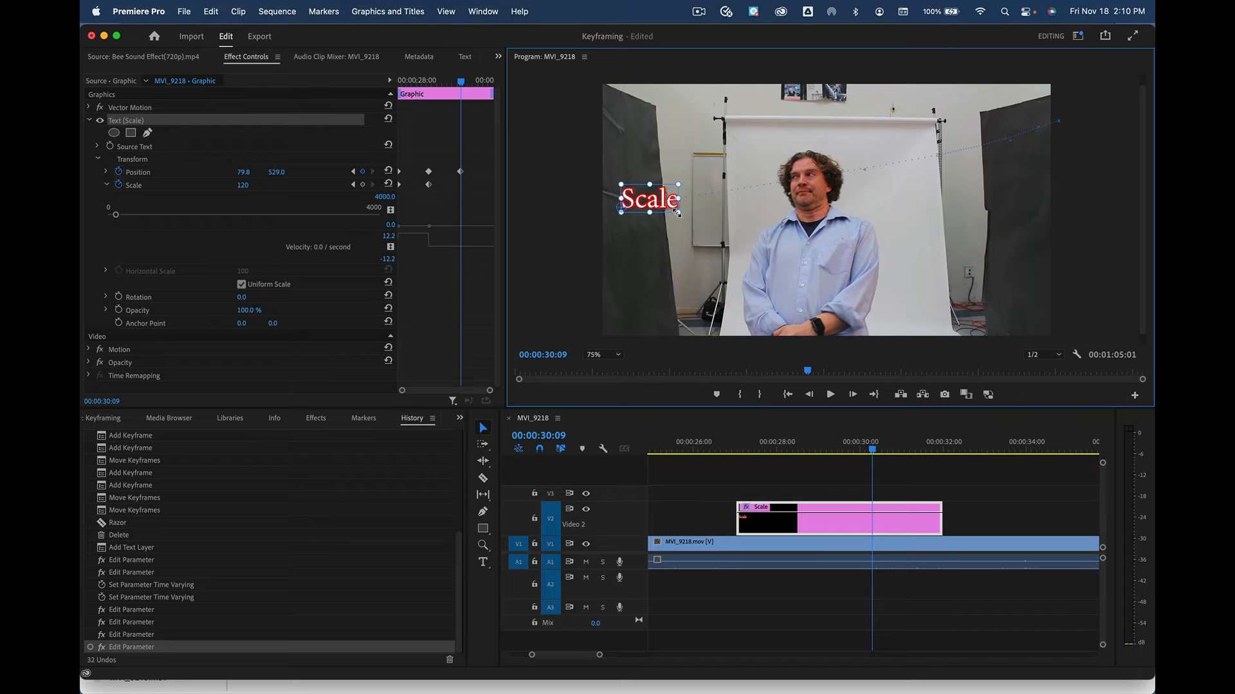
{"action": "left_click_drag", "start_coordinate": [677, 213], "coordinate": [692, 220]}
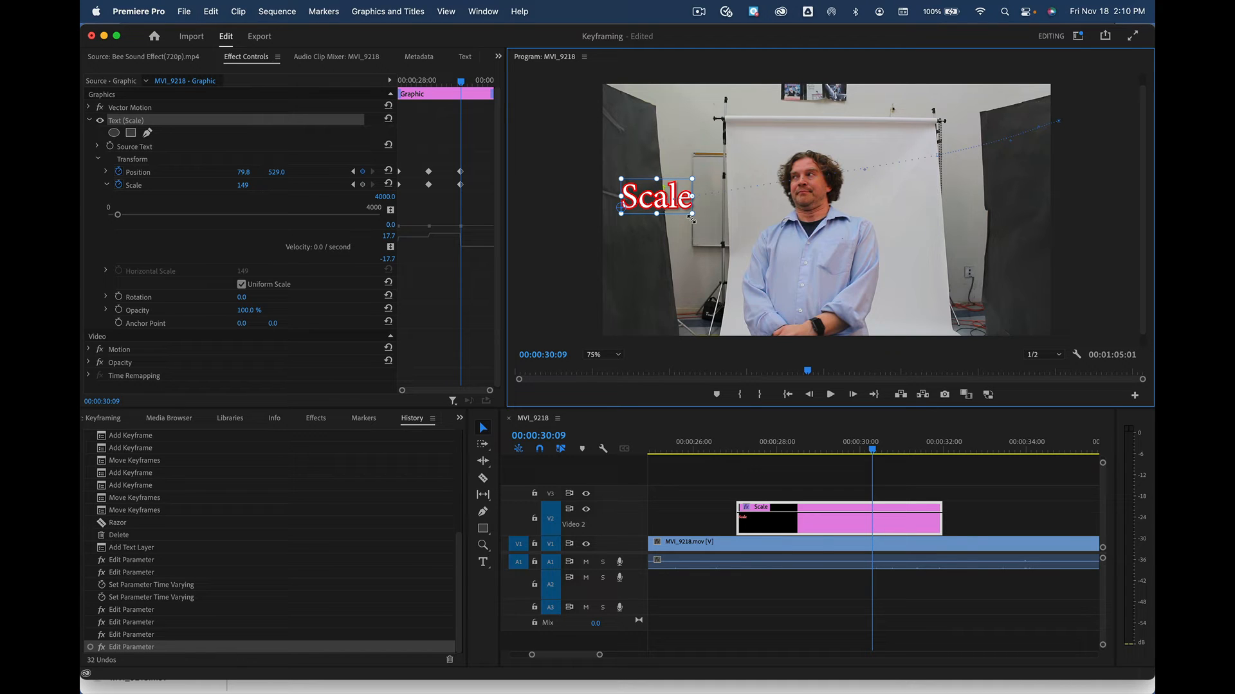
{"action": "left_click_drag", "start_coordinate": [691, 220], "coordinate": [687, 216]}
{"action": "left_click", "coordinate": [242, 186]}
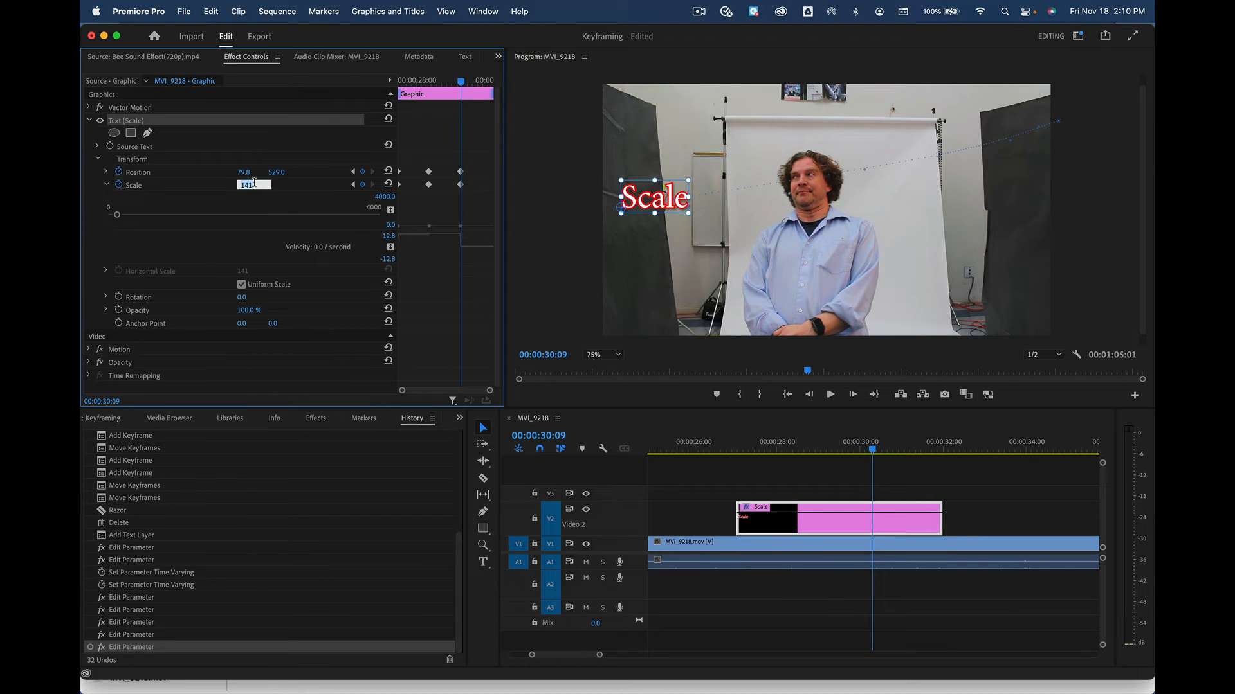
{"action": "type", "text": "150"}
{"action": "key", "text": "Return"}
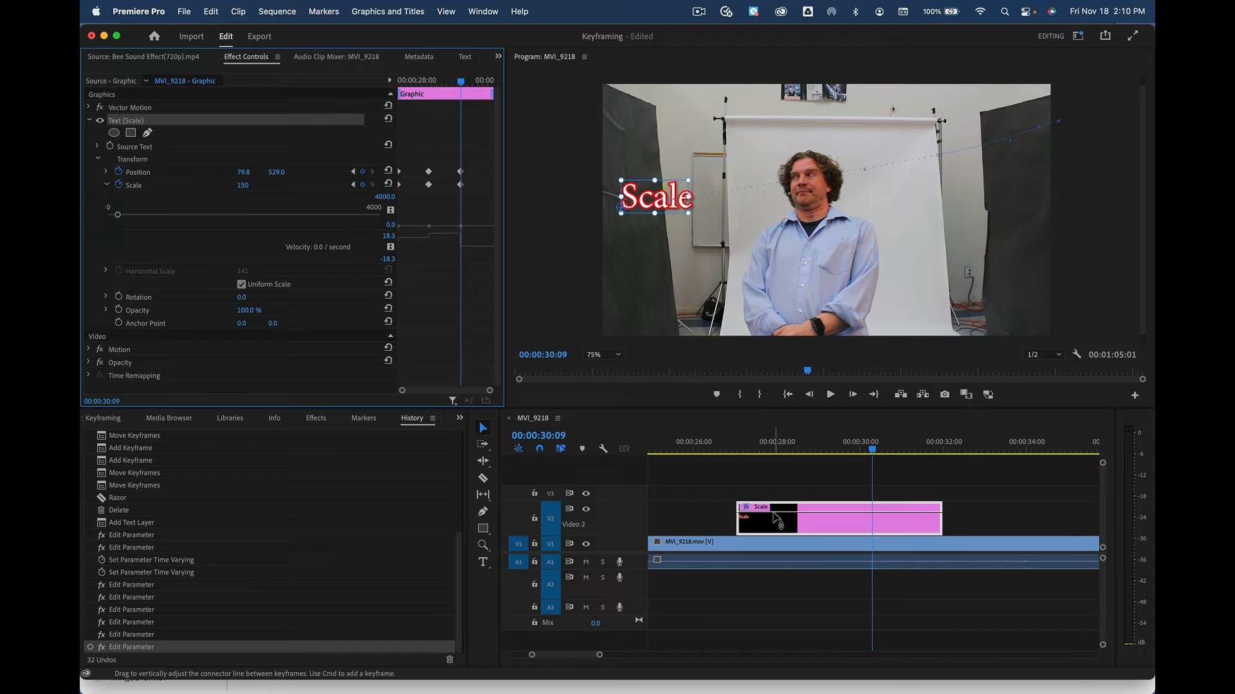
Scrub back to preview the sweep, then advance the playhead to 00:00:31:25
{"action": "mouse_move", "coordinate": [872, 452]}
{"action": "left_mouse_down"}
{"action": "mouse_move", "coordinate": [749, 452]}
{"action": "mouse_move", "coordinate": [874, 449]}
{"action": "left_mouse_up"}
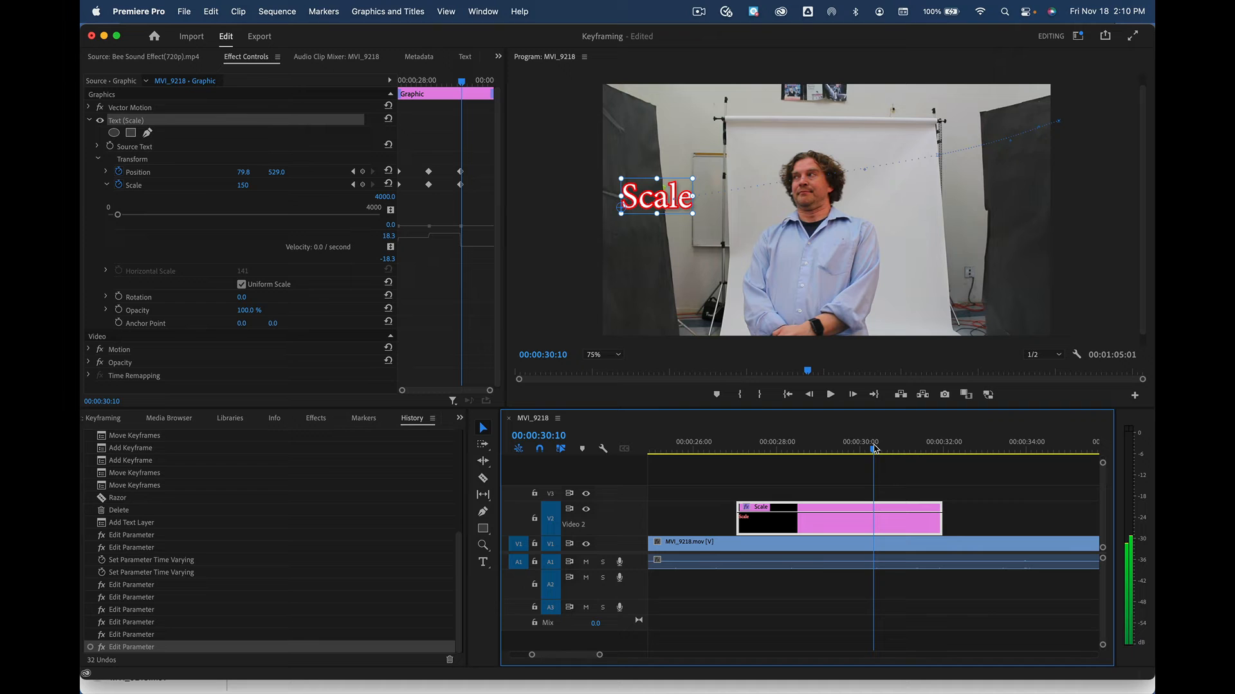
{"action": "left_click_drag", "start_coordinate": [873, 449], "coordinate": [937, 453]}
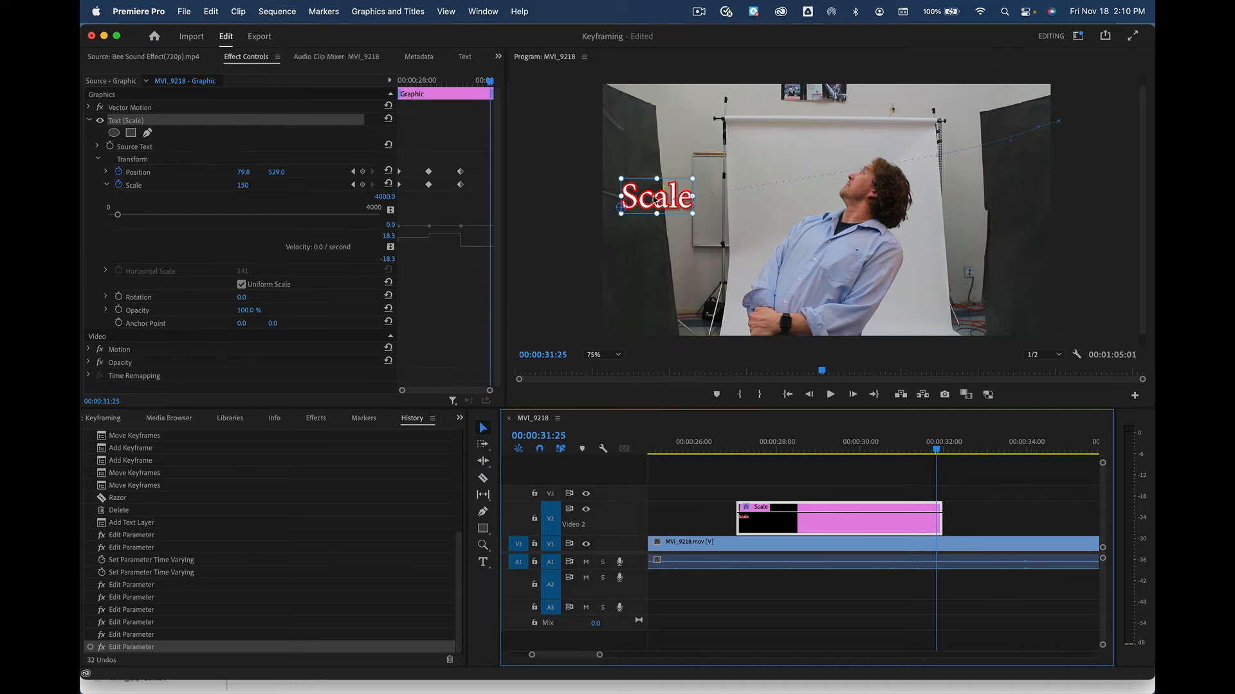
Place the title near top centre at Position (709.1, 319.2) and shrink it to Scale 67
{"action": "left_click_drag", "start_coordinate": [654, 200], "coordinate": [802, 151]}
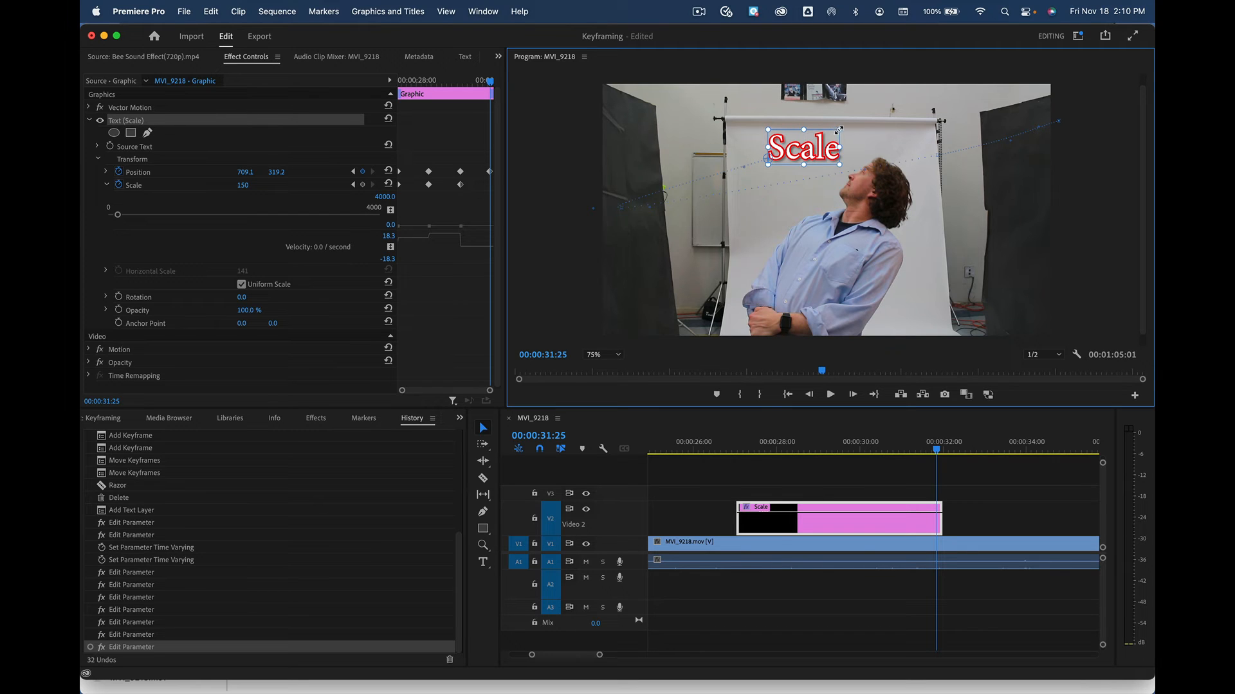
{"action": "left_click_drag", "start_coordinate": [839, 131], "coordinate": [813, 150]}
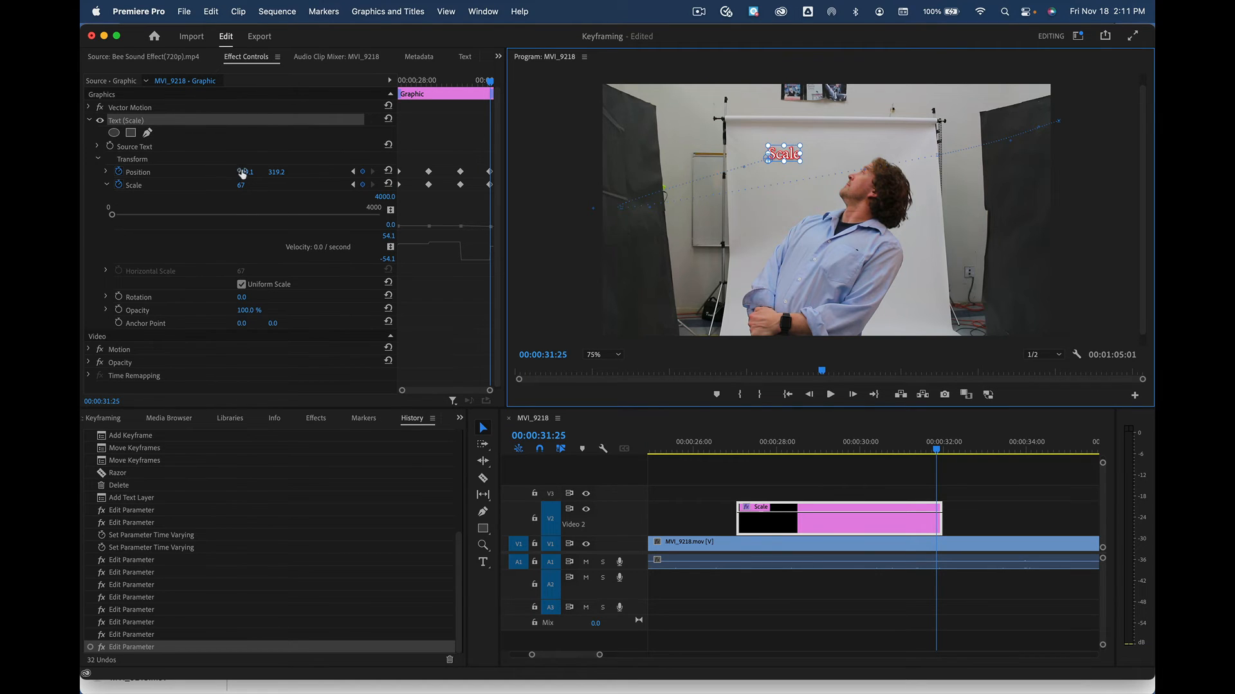
{"action": "left_click_drag", "start_coordinate": [242, 172], "coordinate": [284, 173]}
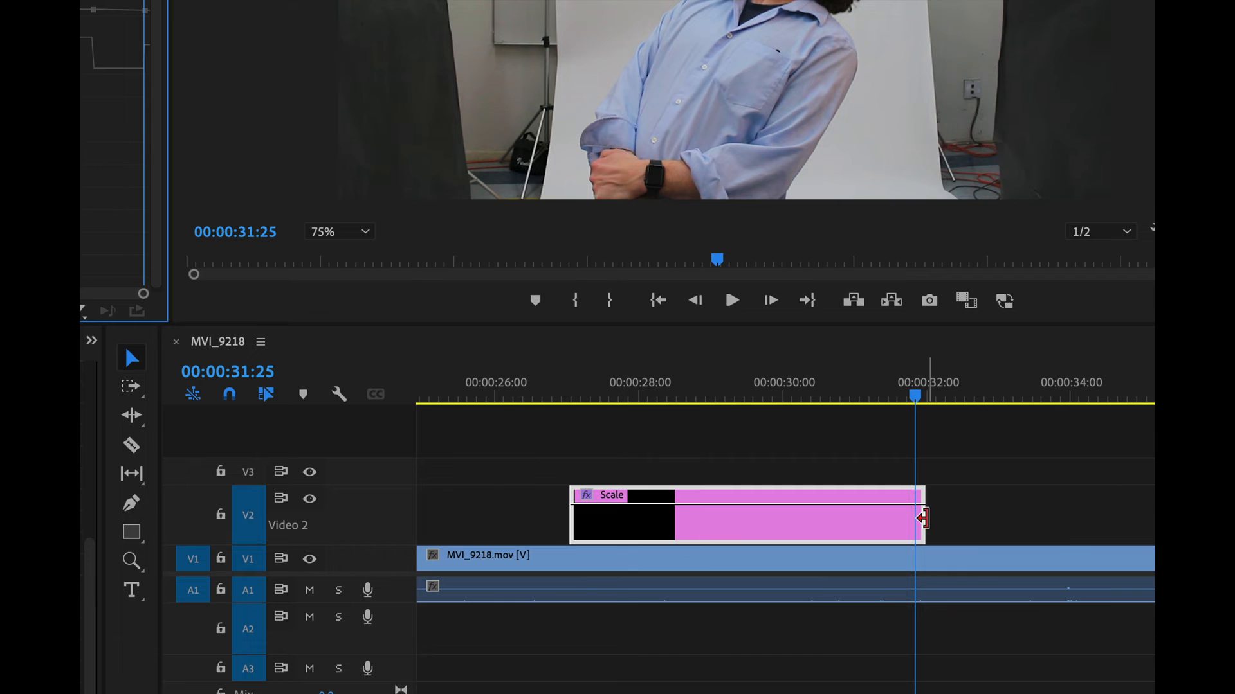
Drag the V2 Scale clip's right edge to lengthen the title clip
{"action": "left_click_drag", "start_coordinate": [922, 528], "coordinate": [1142, 514]}
{"action": "scroll", "coordinate": [984, 511], "scroll_direction": "right", "scroll_amount": 5}
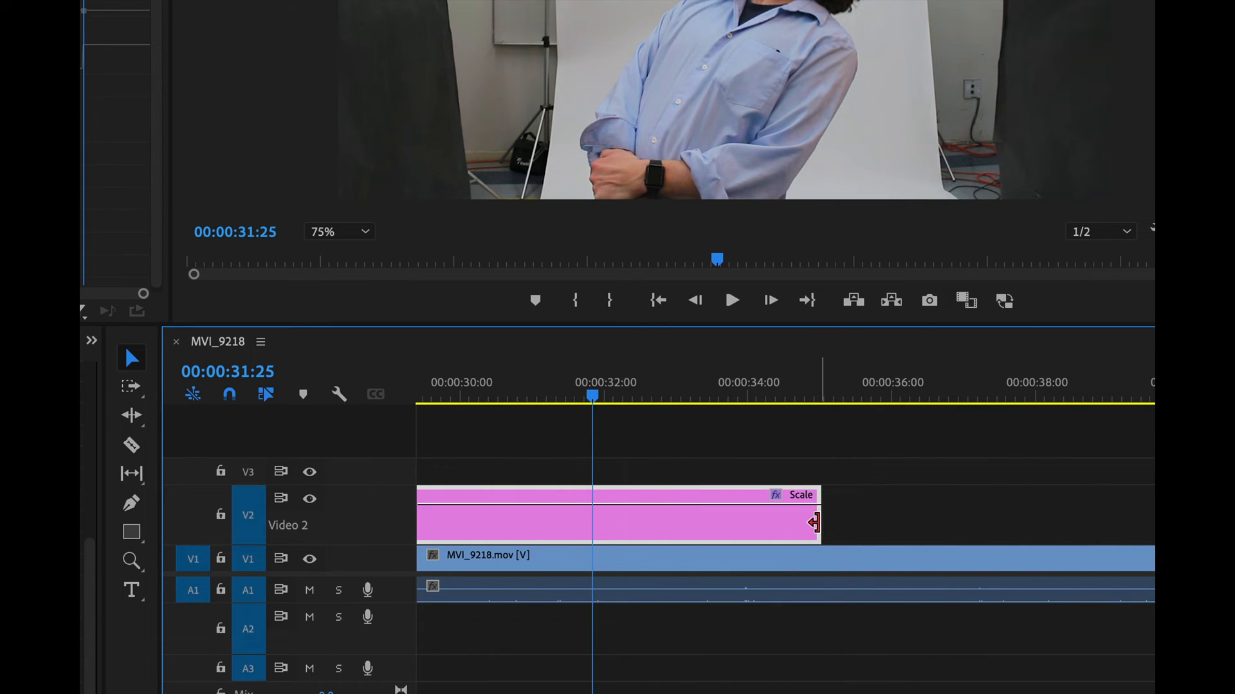
{"action": "left_click_drag", "start_coordinate": [815, 523], "coordinate": [949, 520]}
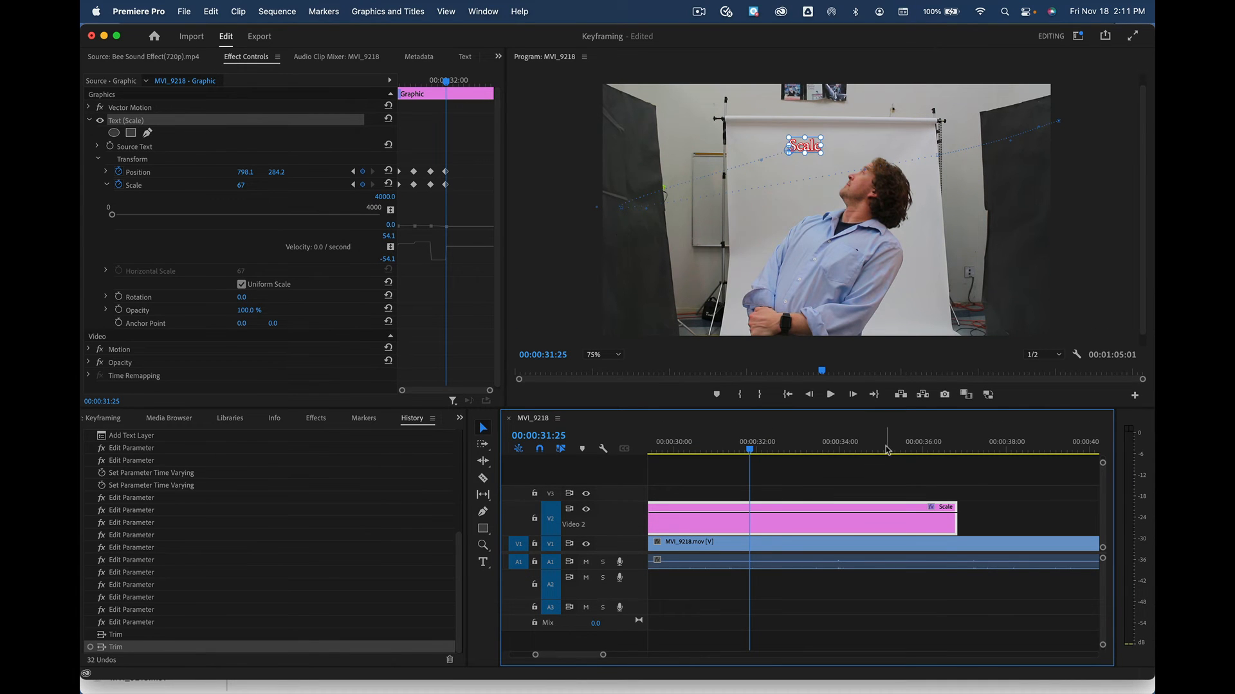
At 00:00:32:06, slide the title right to Position (1125.4, 268.2)
{"action": "left_click_drag", "start_coordinate": [751, 450], "coordinate": [775, 452]}
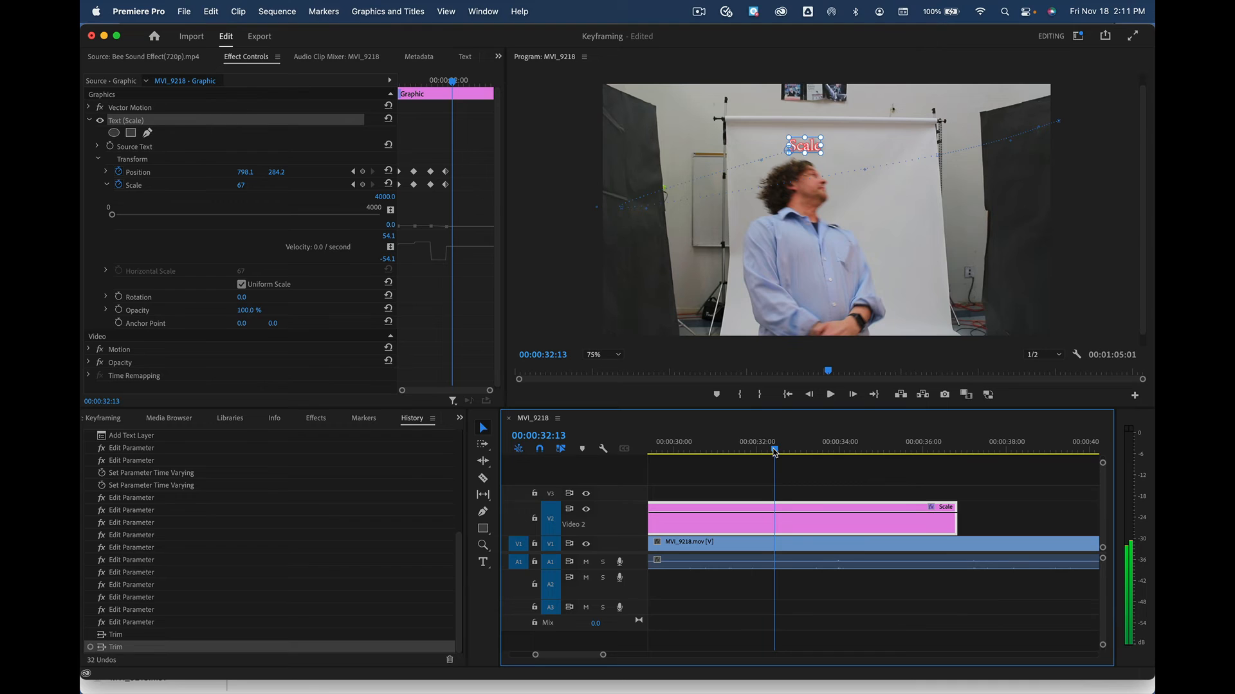
{"action": "left_click_drag", "start_coordinate": [774, 453], "coordinate": [764, 452]}
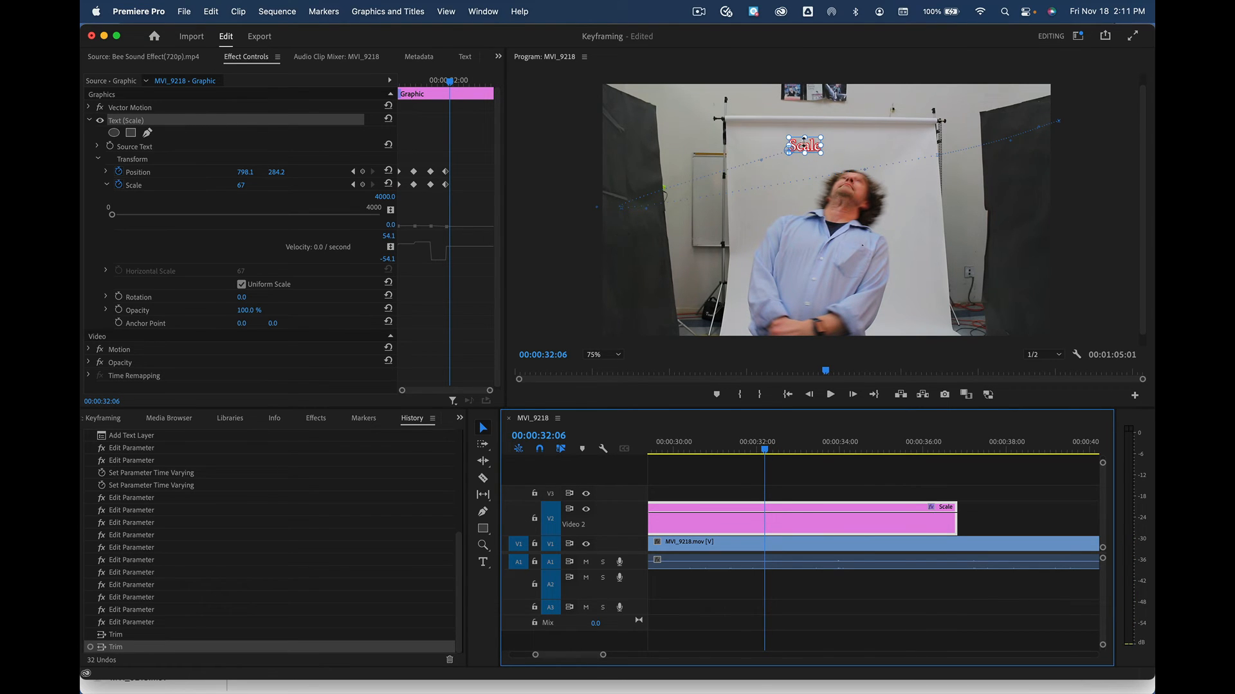
{"action": "left_click_drag", "start_coordinate": [792, 146], "coordinate": [877, 143]}
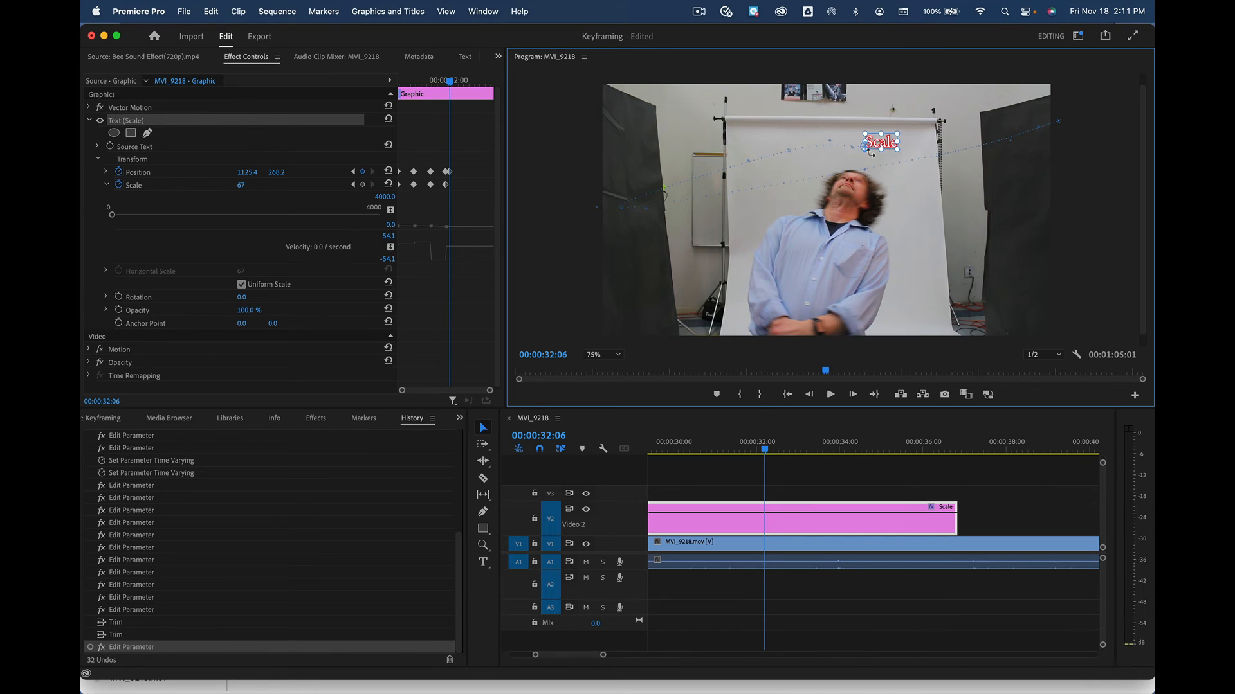
At 00:00:34:02, keyframe the title's Position X at 1987.4, off the frame's right edge
{"action": "left_click", "coordinate": [766, 452]}
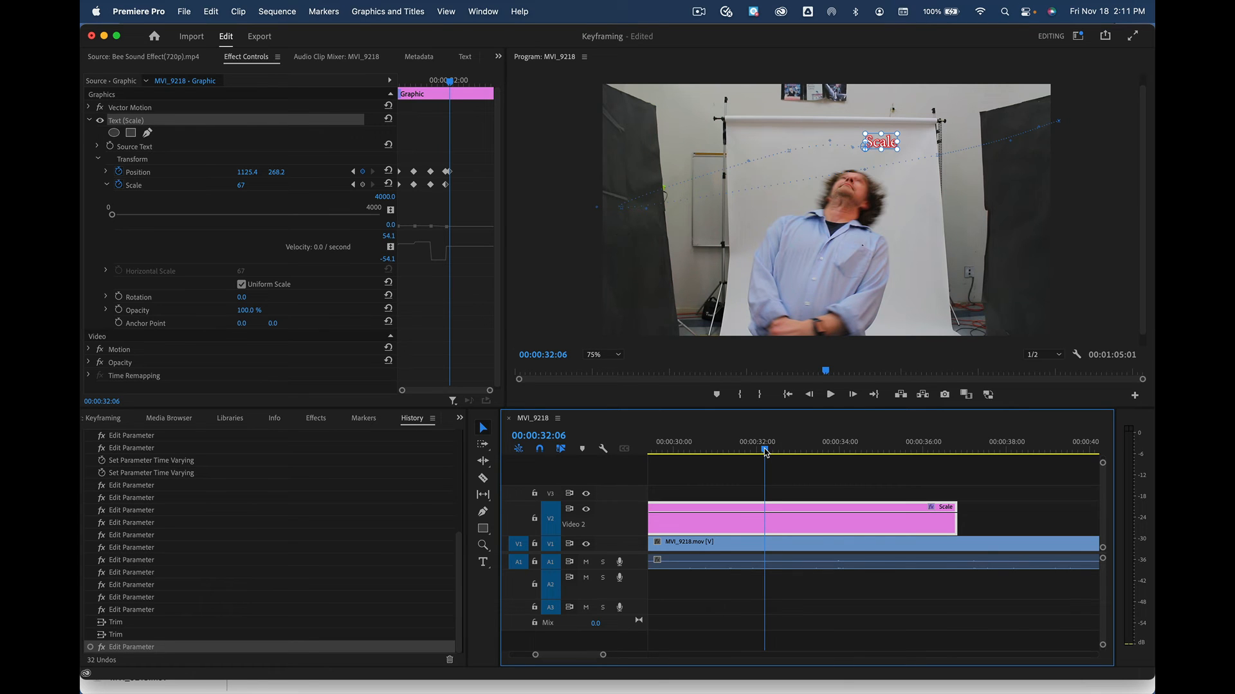
{"action": "left_click_drag", "start_coordinate": [765, 452], "coordinate": [843, 452]}
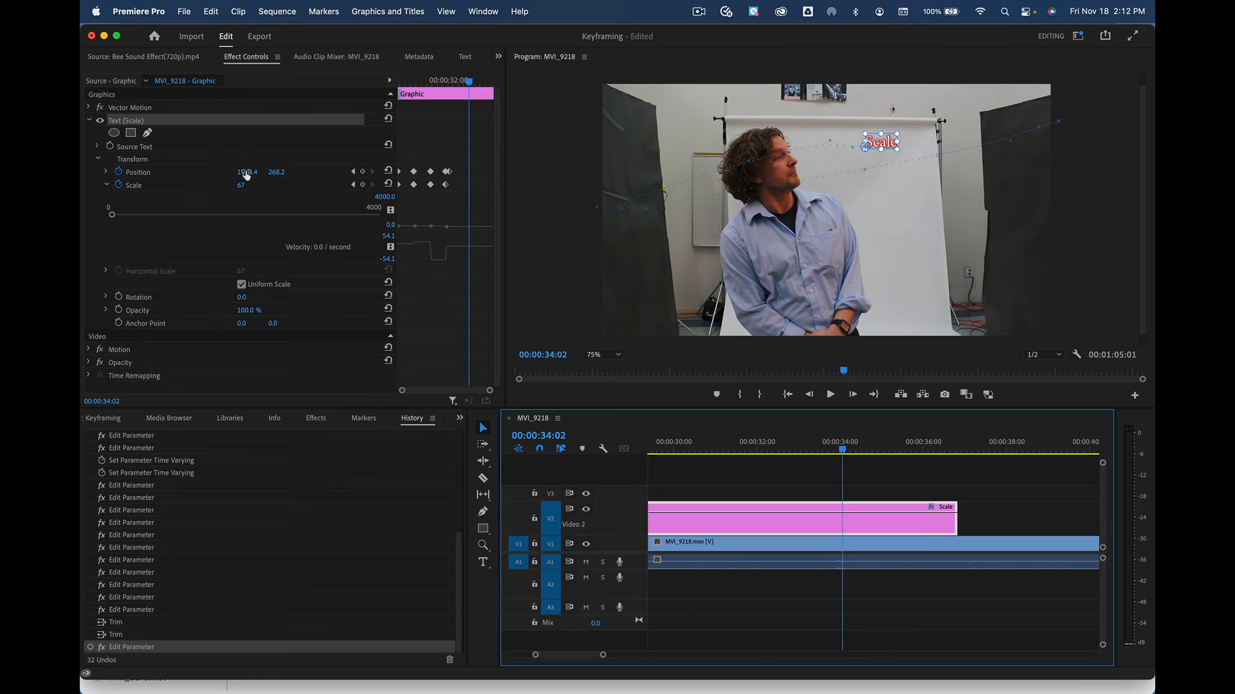
{"action": "left_click_drag", "start_coordinate": [247, 171], "coordinate": [357, 172]}
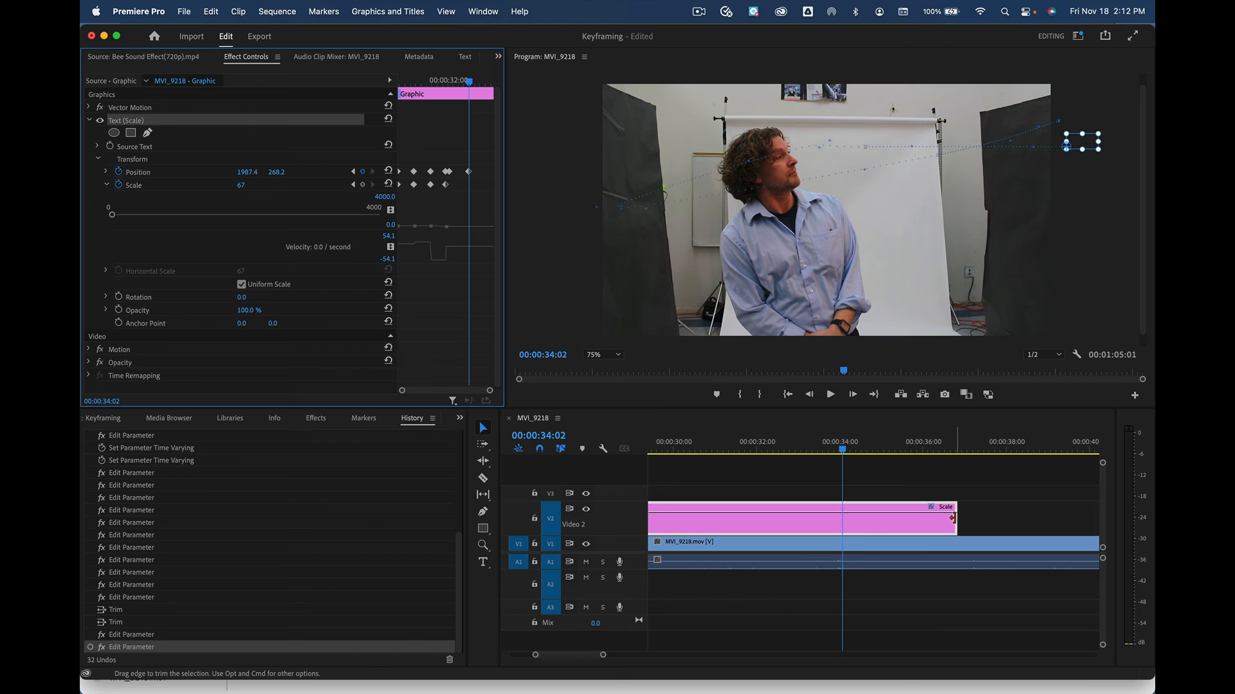
Trim the Scale title clip's end, review its motion near 00:00:29:00, and show project media
{"action": "left_click_drag", "start_coordinate": [956, 518], "coordinate": [852, 517]}
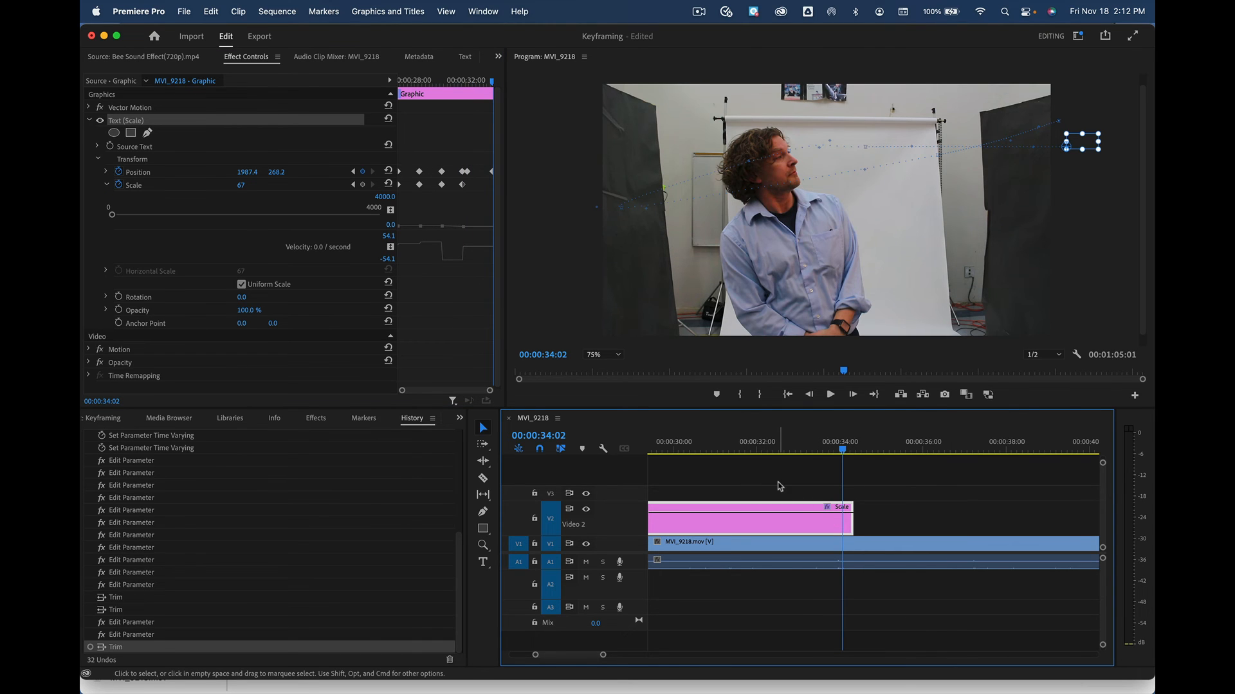
{"action": "scroll", "coordinate": [779, 487], "scroll_direction": "left", "scroll_amount": 5}
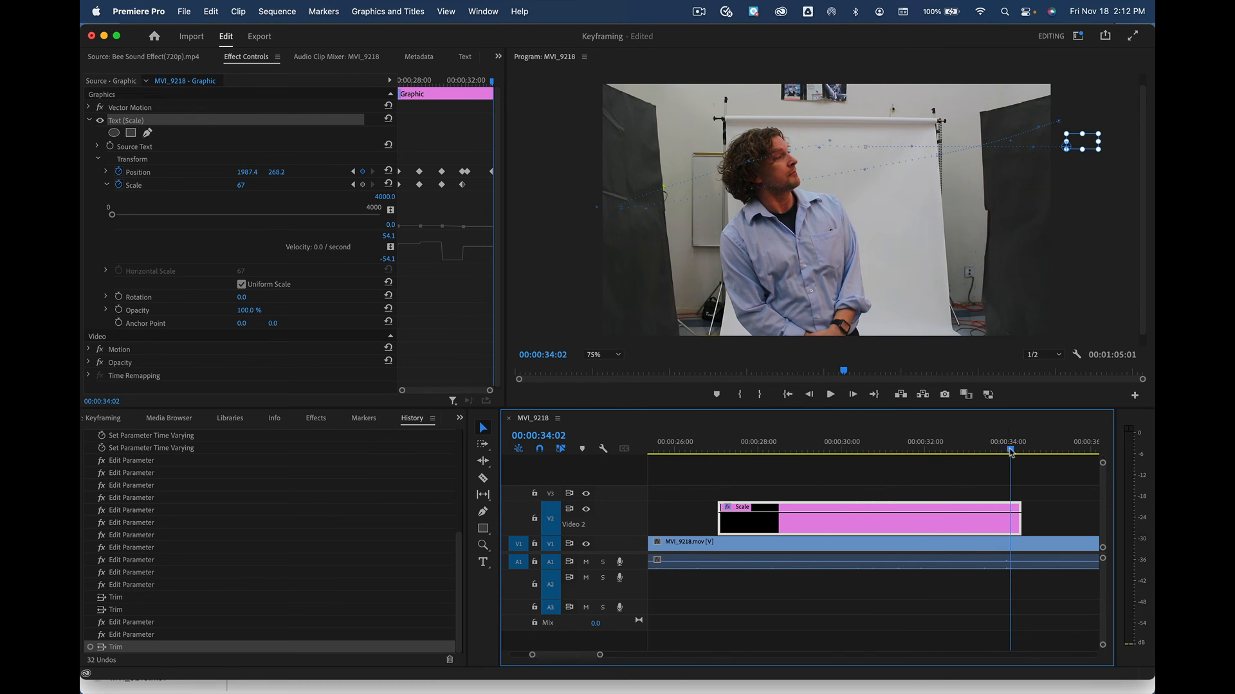
{"action": "left_click", "coordinate": [828, 452]}
{"action": "mouse_move", "coordinate": [805, 455]}
{"action": "left_mouse_down"}
{"action": "mouse_move", "coordinate": [711, 453]}
{"action": "mouse_move", "coordinate": [1020, 441]}
{"action": "mouse_move", "coordinate": [695, 443]}
{"action": "mouse_move", "coordinate": [1024, 440]}
{"action": "mouse_move", "coordinate": [800, 441]}
{"action": "left_mouse_up"}
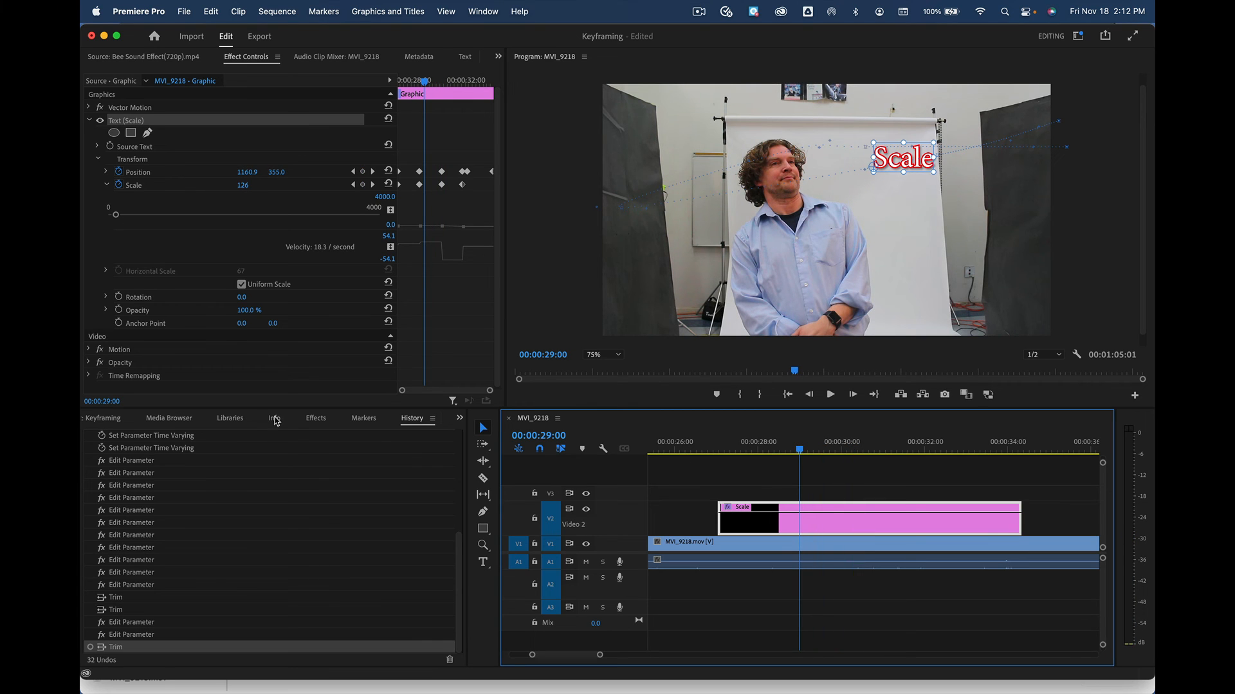
{"action": "left_click", "coordinate": [100, 418]}
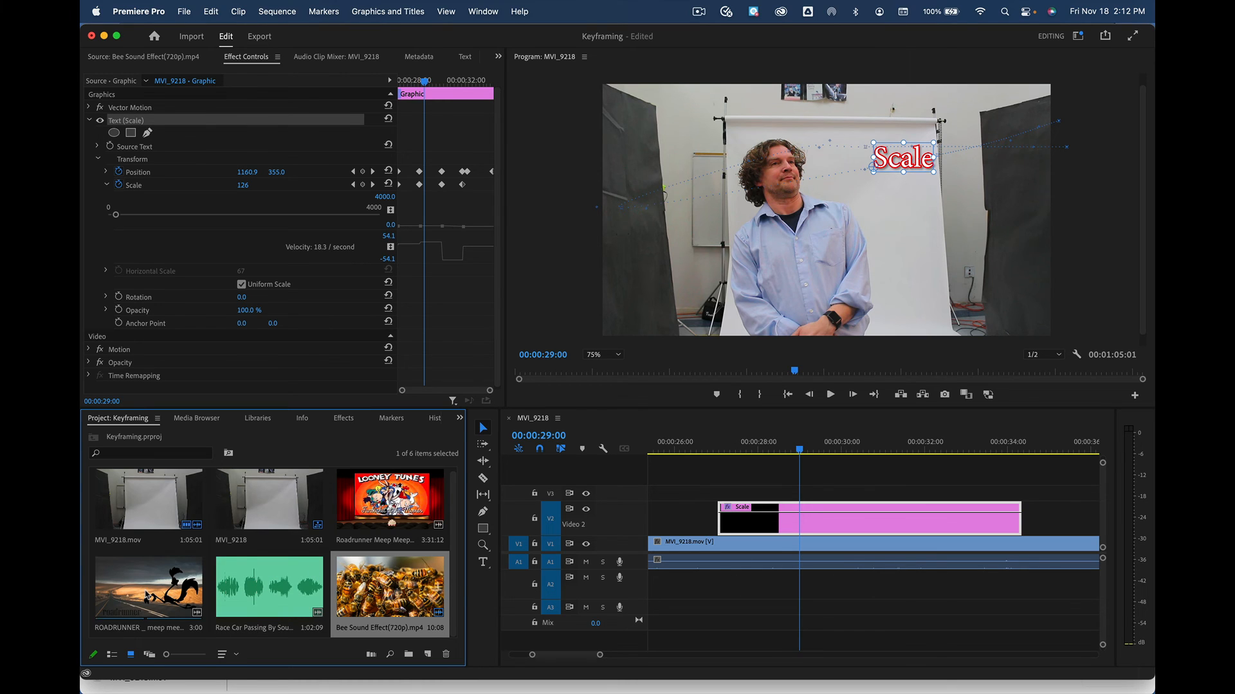
Select the roadrunner video in the project and collapse the Scale graph in Effect Controls
{"action": "left_click", "coordinate": [148, 595]}
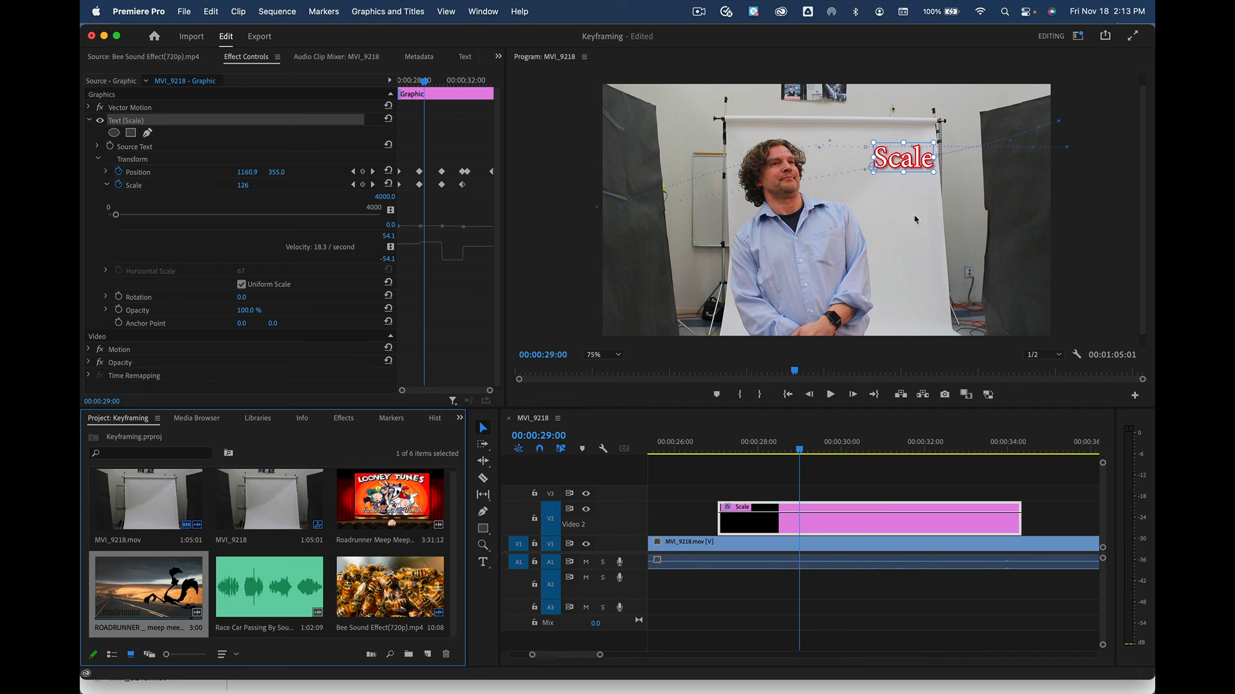
{"action": "left_click", "coordinate": [106, 186]}
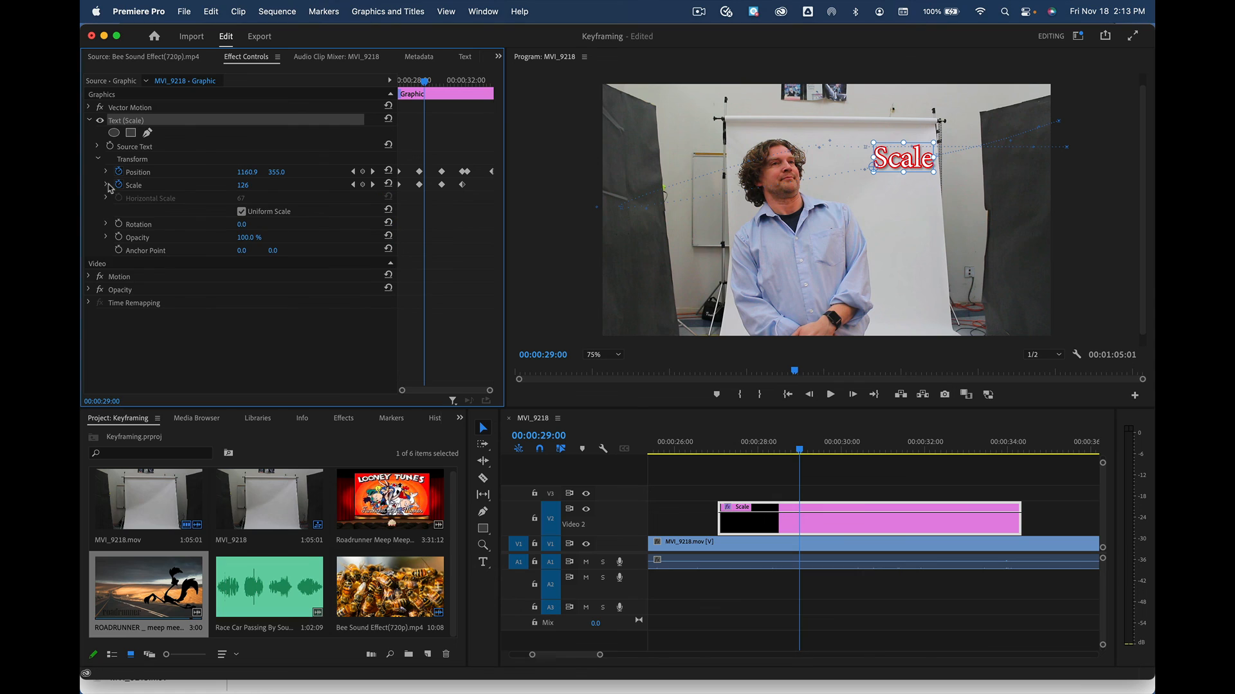